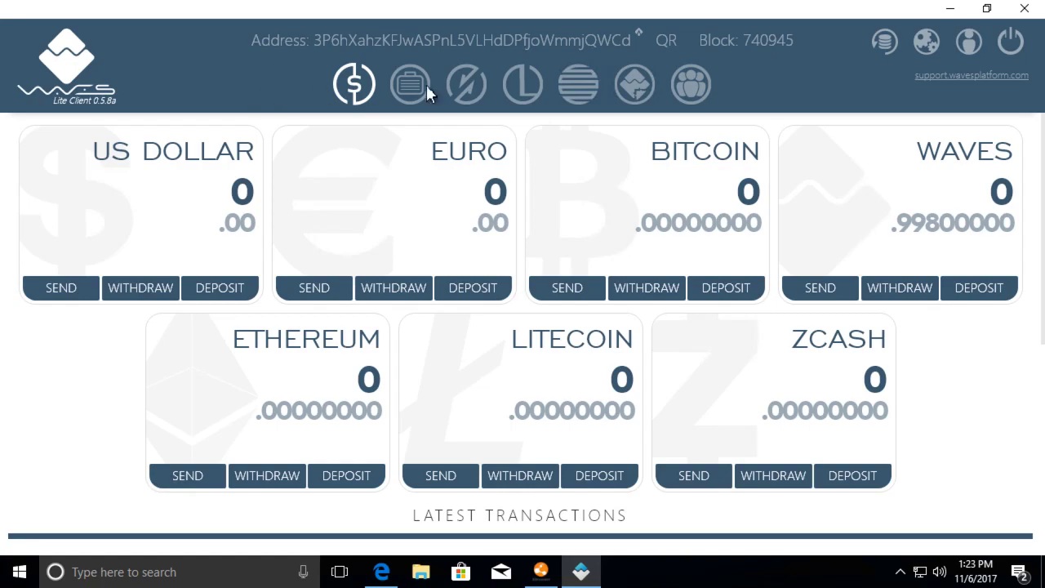
# Check Latest Transactions on the wallet page, then show the Portfolio with CryptoExplorer's 99,998,000 balance
pyautogui.scroll(-3, 425, 240)
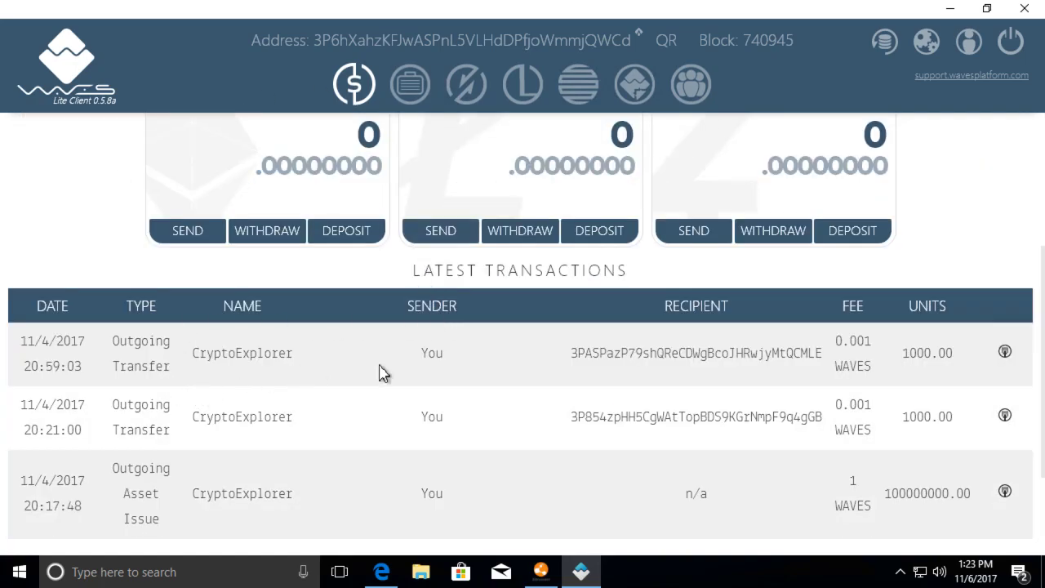
pyautogui.scroll(3, 425, 204)
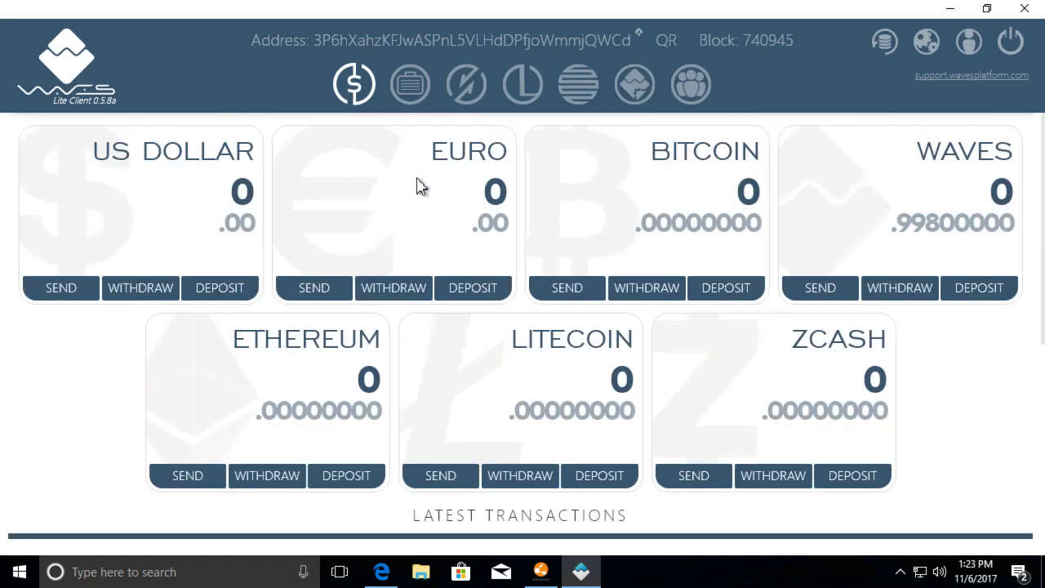
pyautogui.click(410, 91)
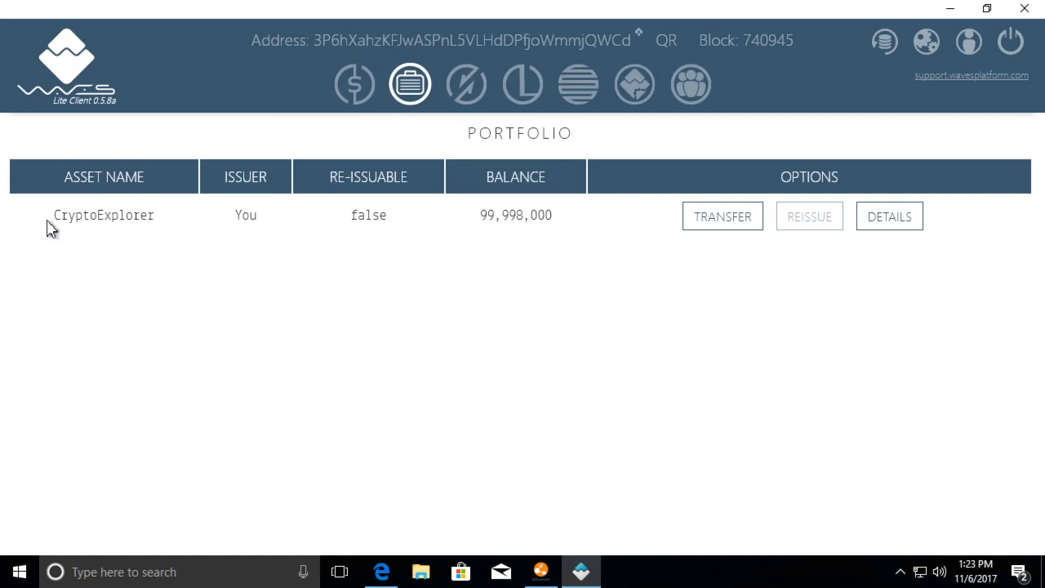
# Select the CryptoExplorer name and 99,998,000 balance, glance at the exchange, and return to Portfolio
pyautogui.moveTo(47, 229); pyautogui.dragTo(156, 226)
pyautogui.click(548, 231)
pyautogui.moveTo(574, 234); pyautogui.dragTo(466, 215)
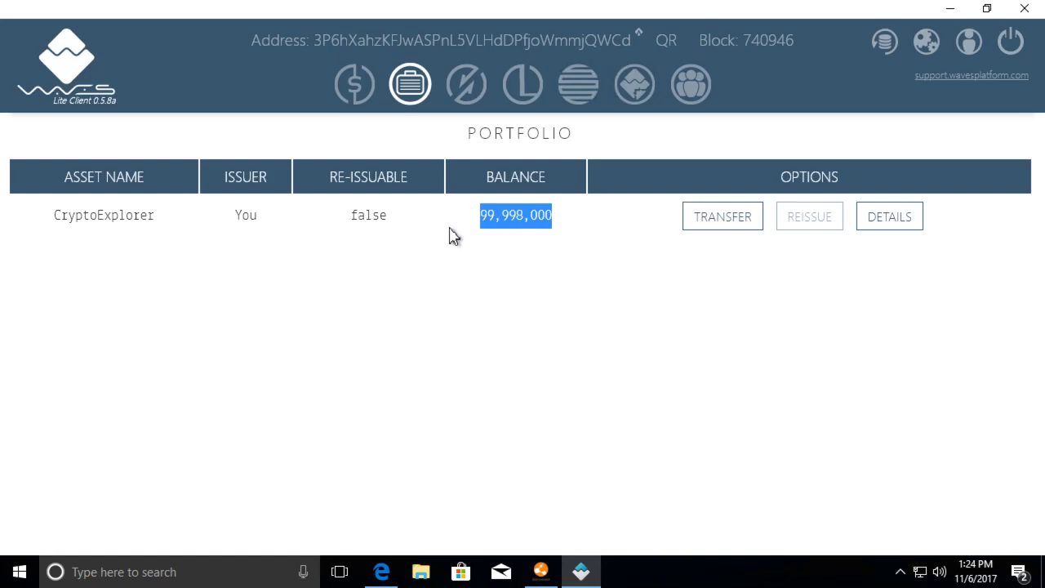
pyautogui.click(466, 94)
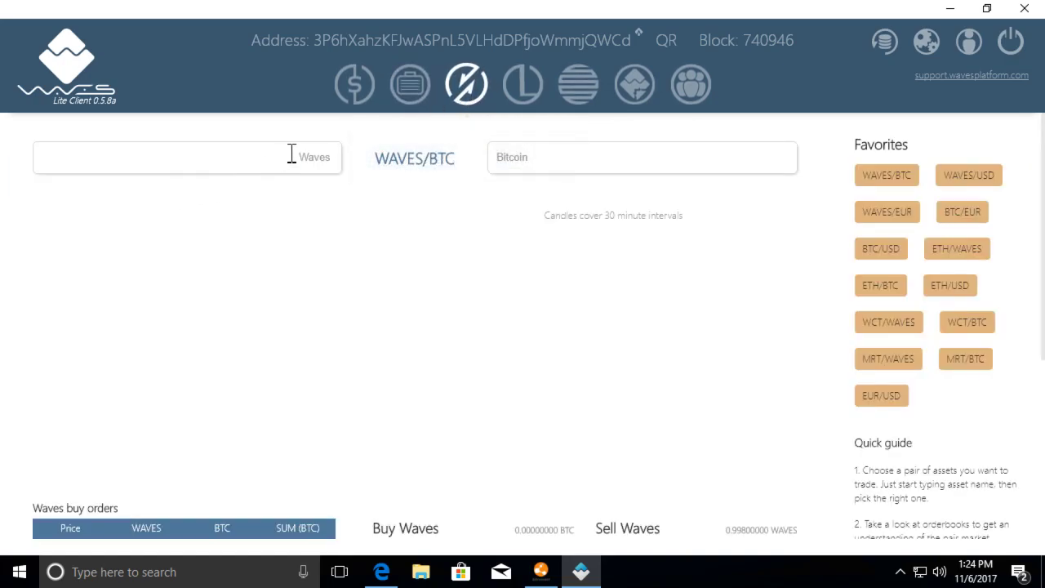
pyautogui.click(411, 86)
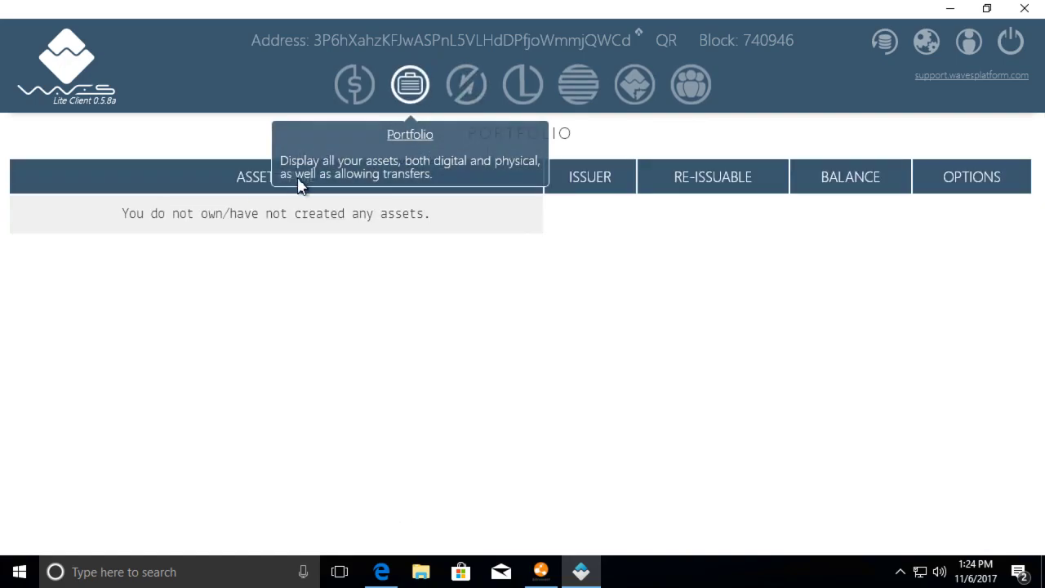
# Copy the CryptoExplorer asset ID from its Details window and close the window
pyautogui.click(901, 217)
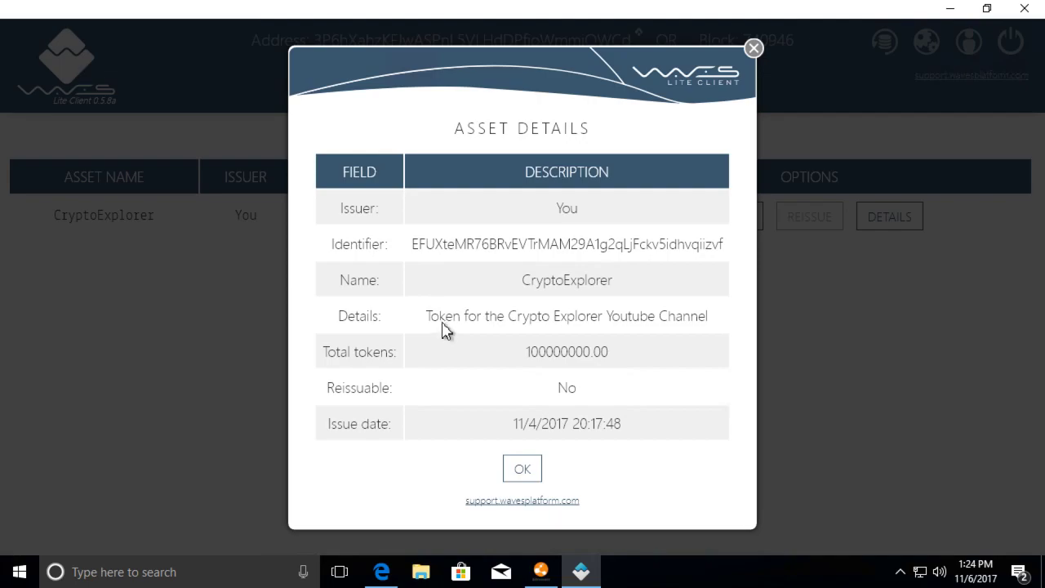
pyautogui.click(460, 254)
pyautogui.hotkey('ctrl', 'c')
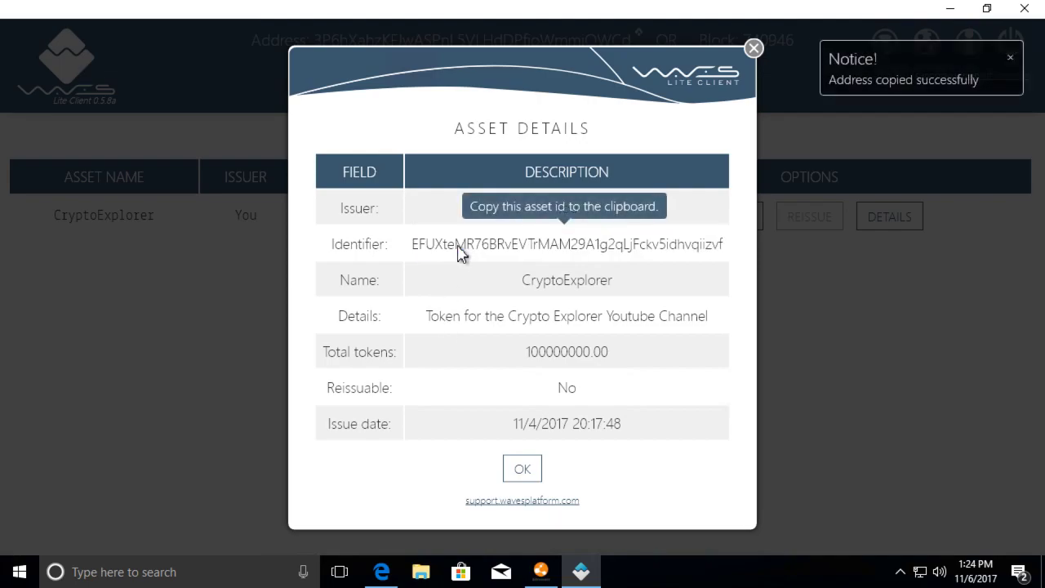
pyautogui.click(753, 48)
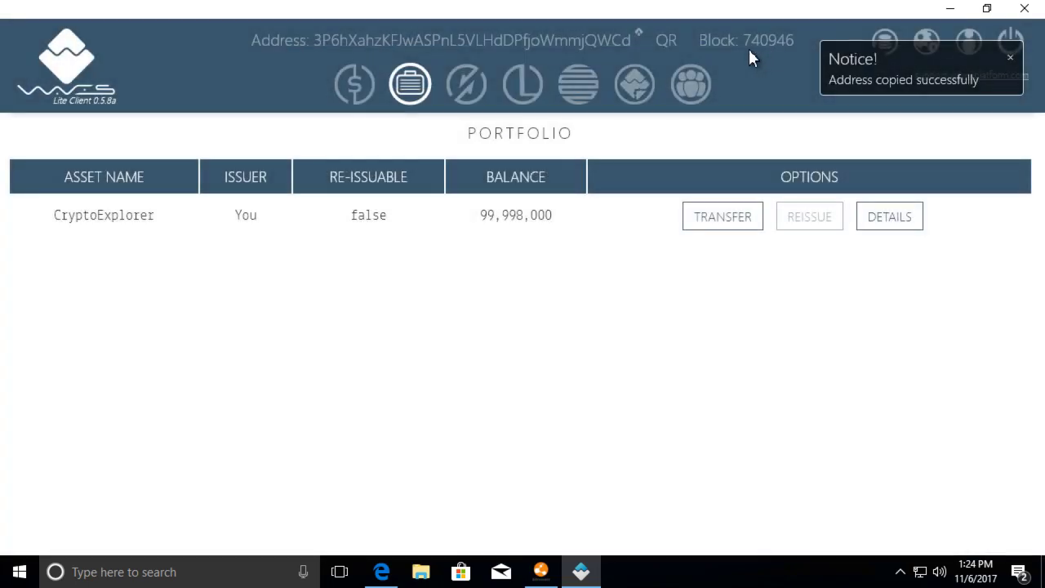
# On the exchange page, replace Waves with CryptoExplorer as the pair's first asset
pyautogui.click(465, 94)
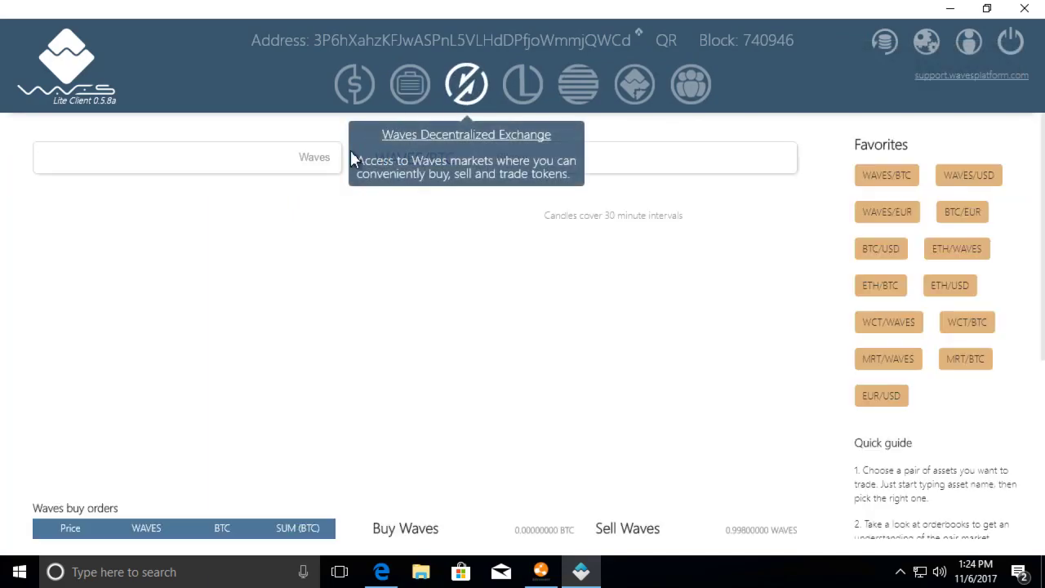
pyautogui.click(267, 171)
pyautogui.click(552, 157)
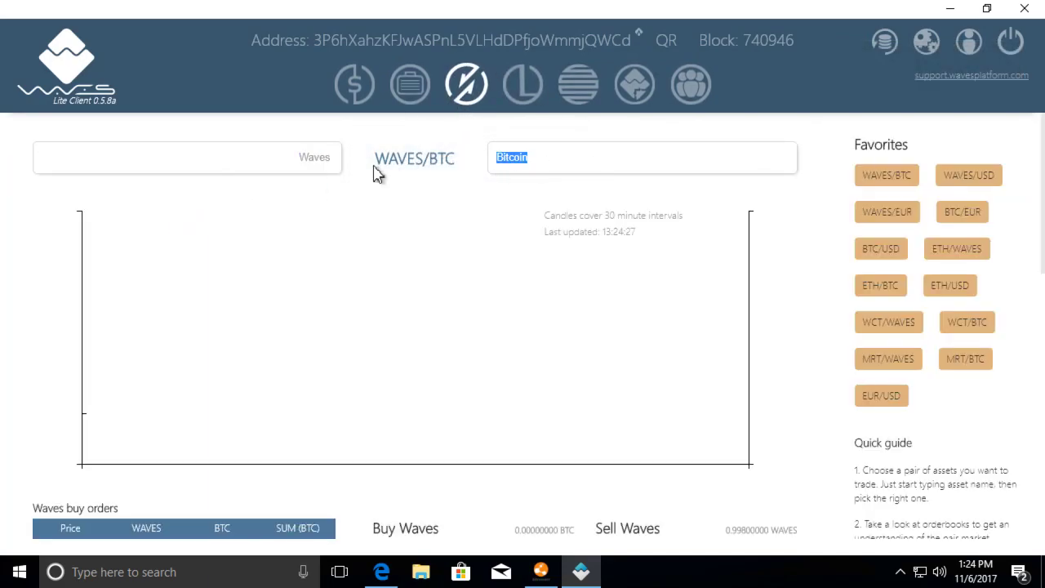
pyautogui.click(291, 158)
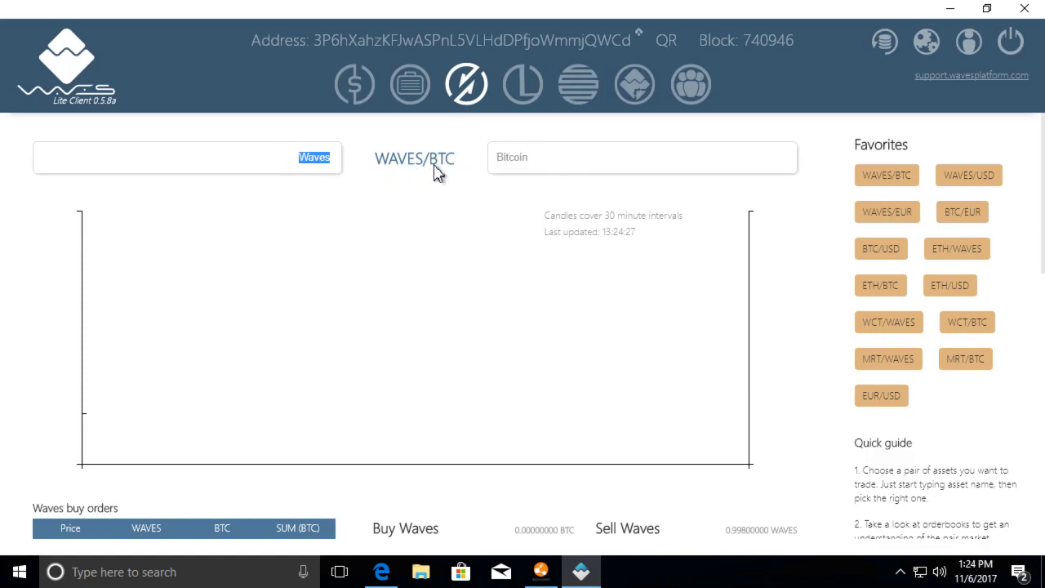
pyautogui.press('BackSpace')
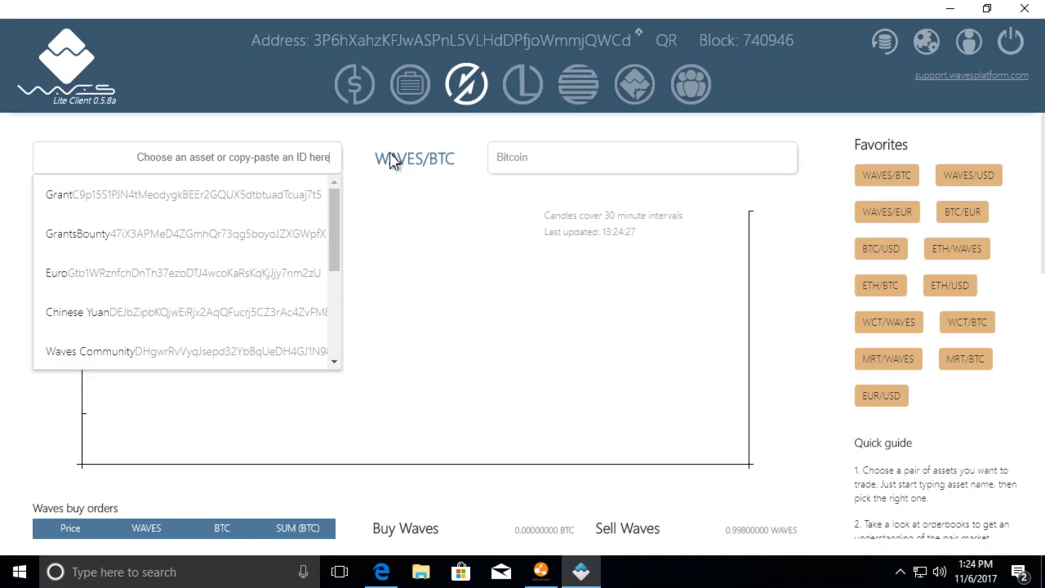
pyautogui.write('CryptoExp')
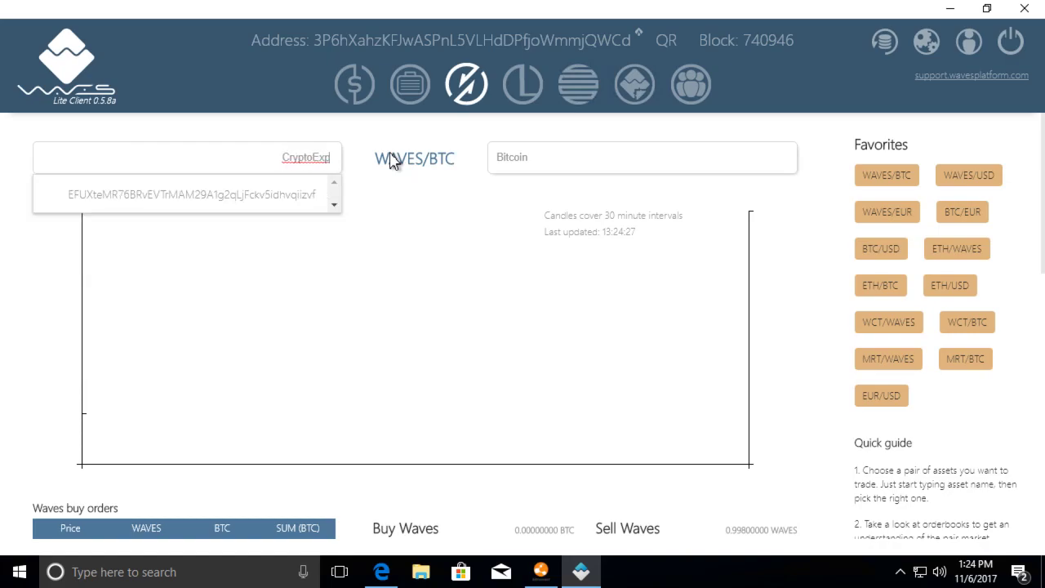
pyautogui.write('lorer')
pyautogui.click(273, 205)
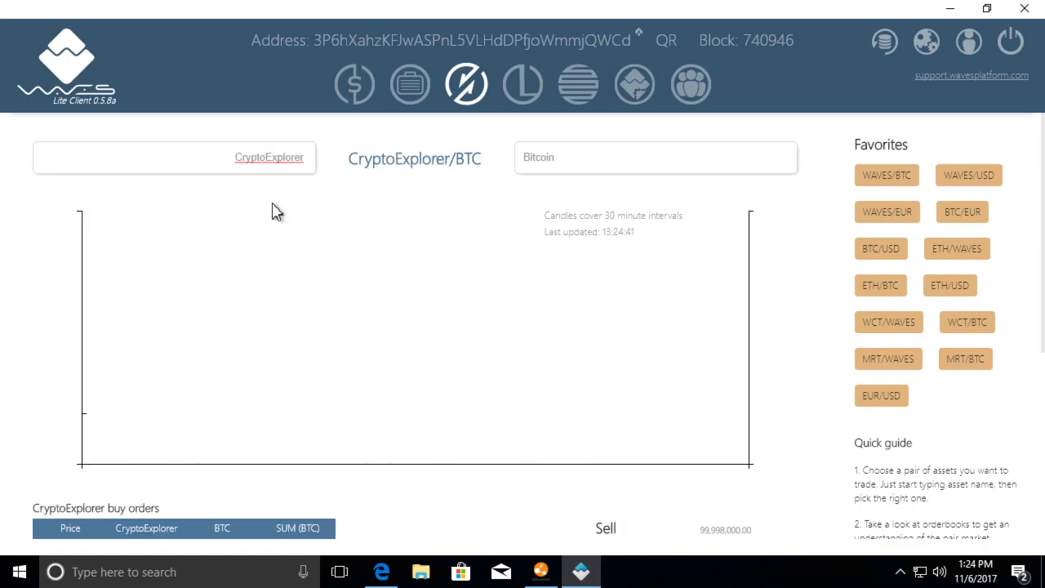
# Review the CryptoExplorer/BTC market, then empty the first asset field
pyautogui.scroll(-2, 372, 314)
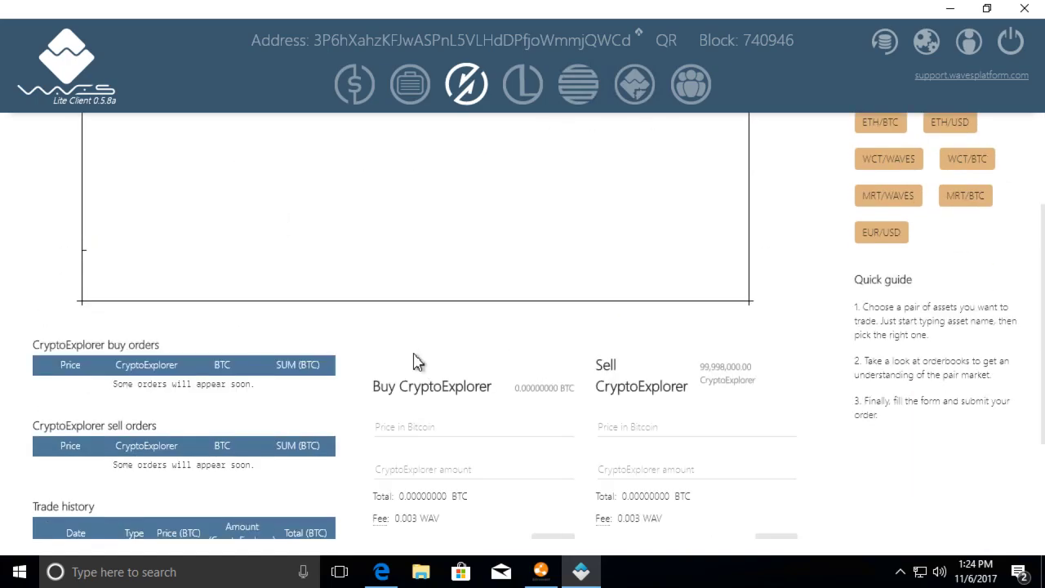
pyautogui.scroll(2, 414, 364)
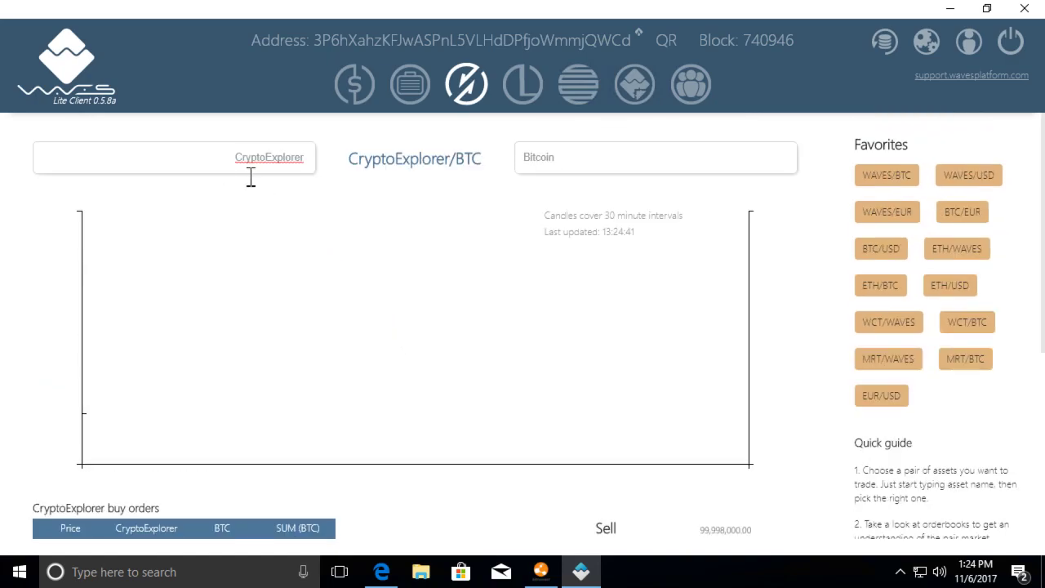
pyautogui.scroll(-3, 417, 240)
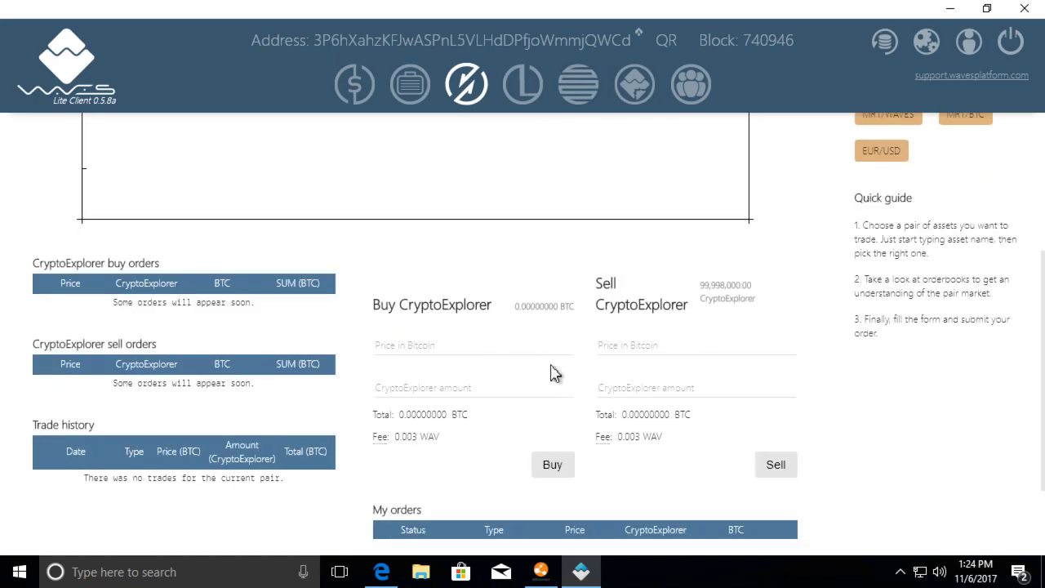
pyautogui.scroll(3, 408, 270)
pyautogui.moveTo(220, 170); pyautogui.dragTo(346, 175)
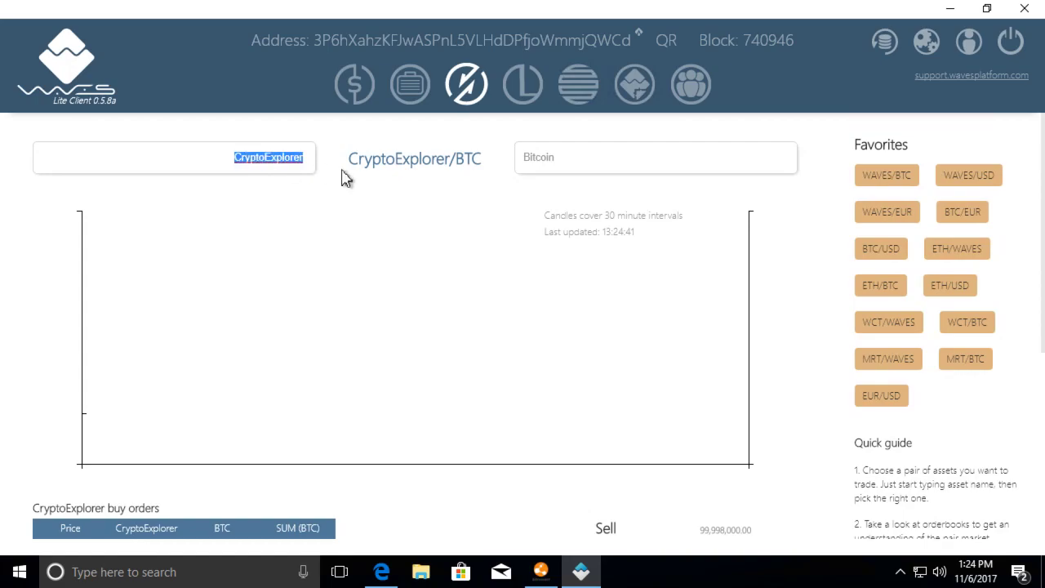
pyautogui.press('BackSpace')
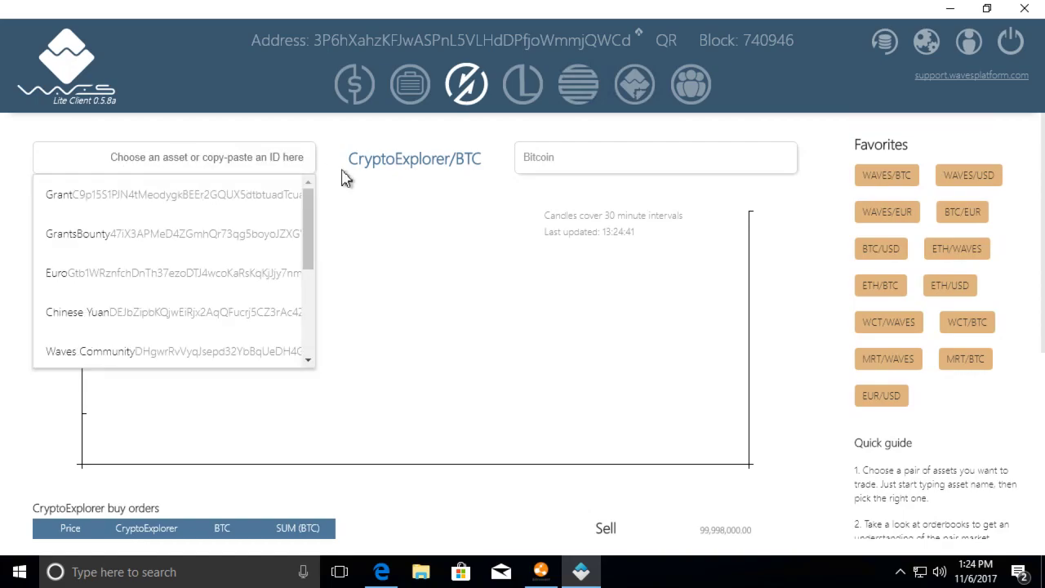
# Paste the CryptoExplorer asset ID, pick the matching asset, and review the empty order books
pyautogui.hotkey('ctrl', 'v')
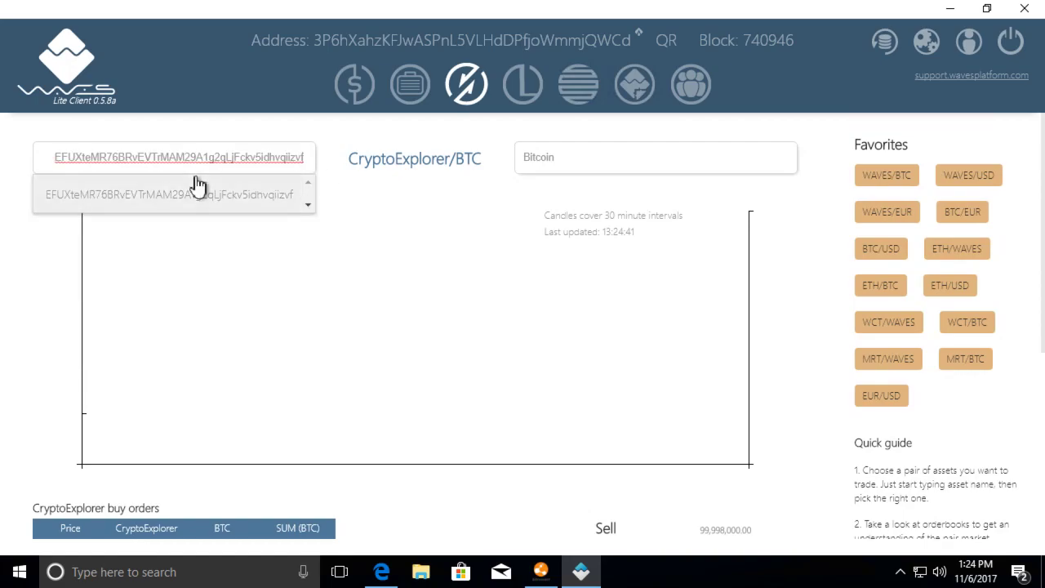
pyautogui.click(187, 194)
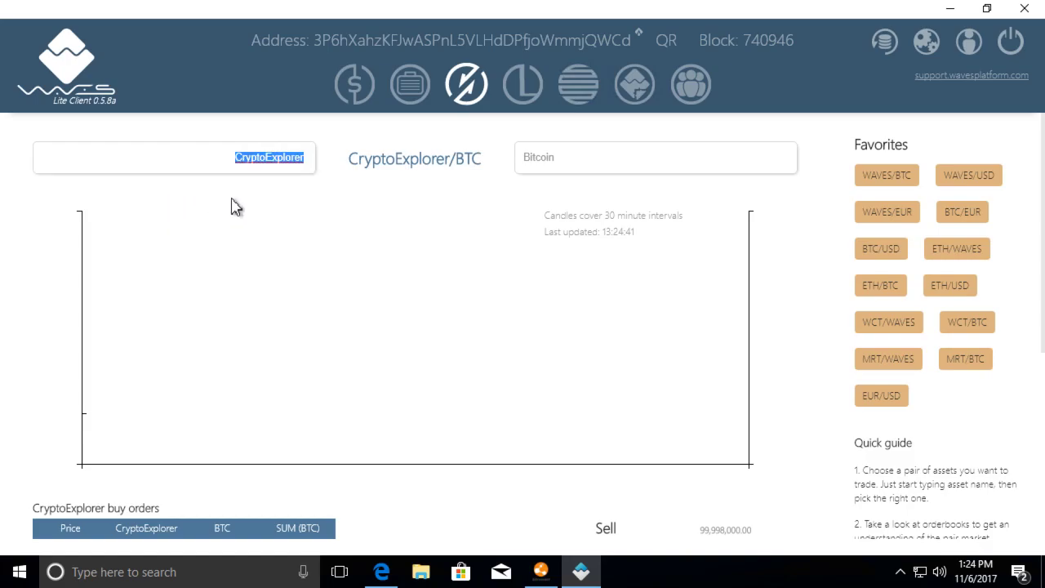
pyautogui.scroll(-3, 362, 287)
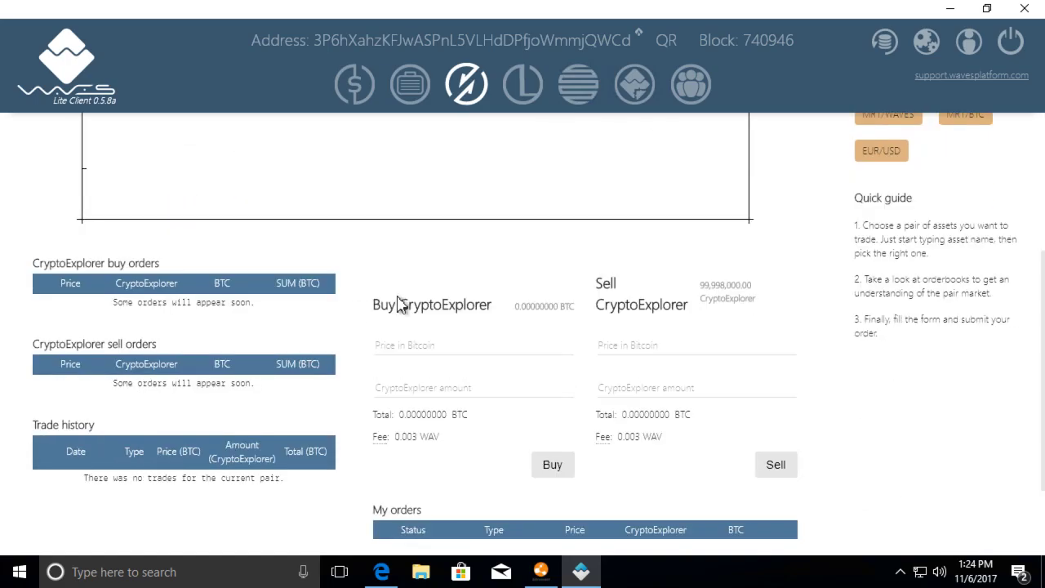
pyautogui.scroll(3, 400, 304)
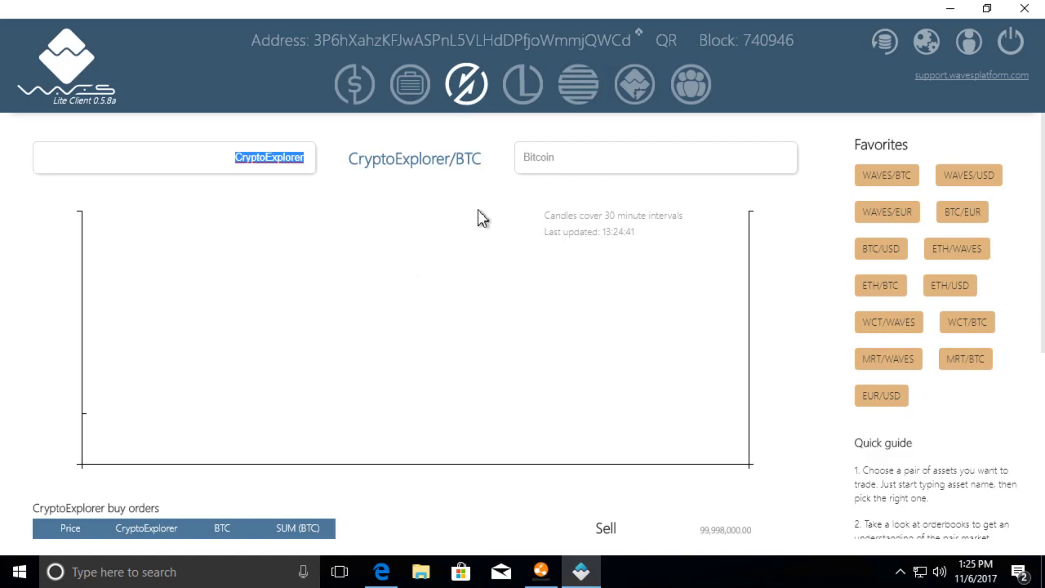
pyautogui.scroll(-2, 535, 282)
pyautogui.scroll(2, 409, 382)
pyautogui.scroll(-2, 535, 326)
pyautogui.scroll(-2, 609, 415)
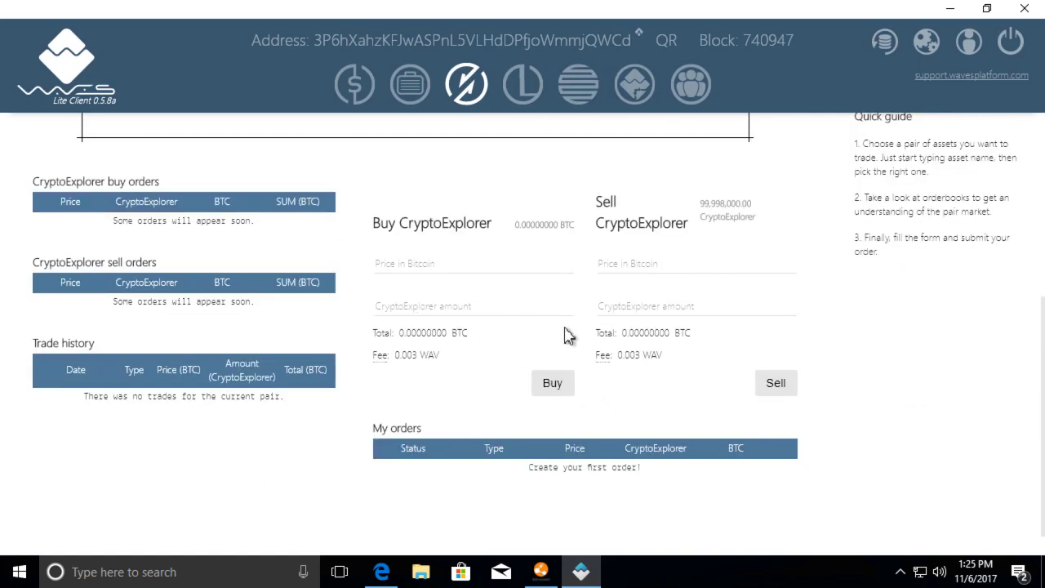
pyautogui.scroll(4, 621, 337)
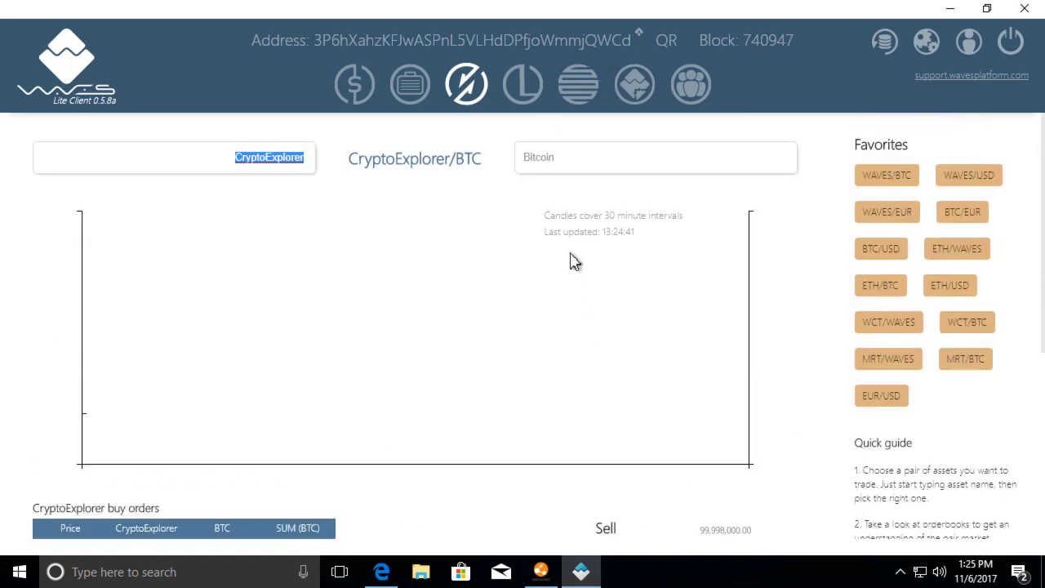
# Replace Bitcoin with Waves as the second asset, giving a CryptoExplorer/WAVES market
pyautogui.click(581, 159)
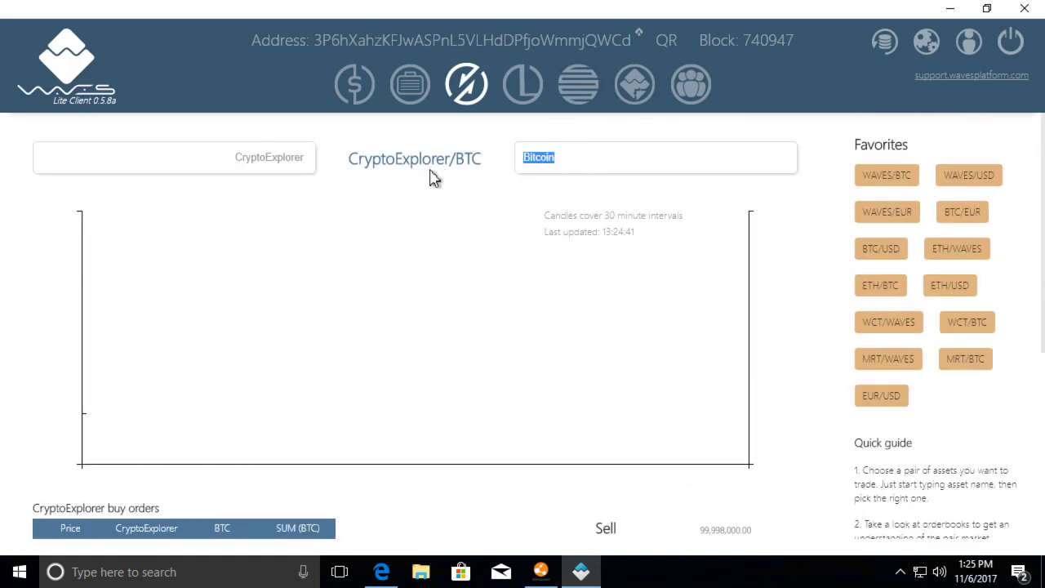
pyautogui.write('wav')
pyautogui.click(578, 208)
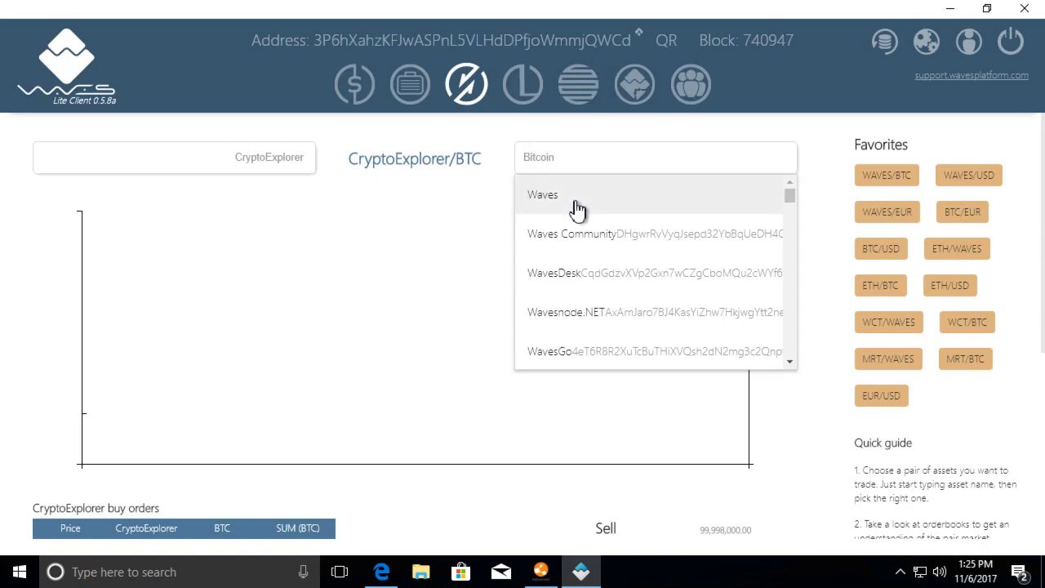
pyautogui.scroll(-3, 566, 299)
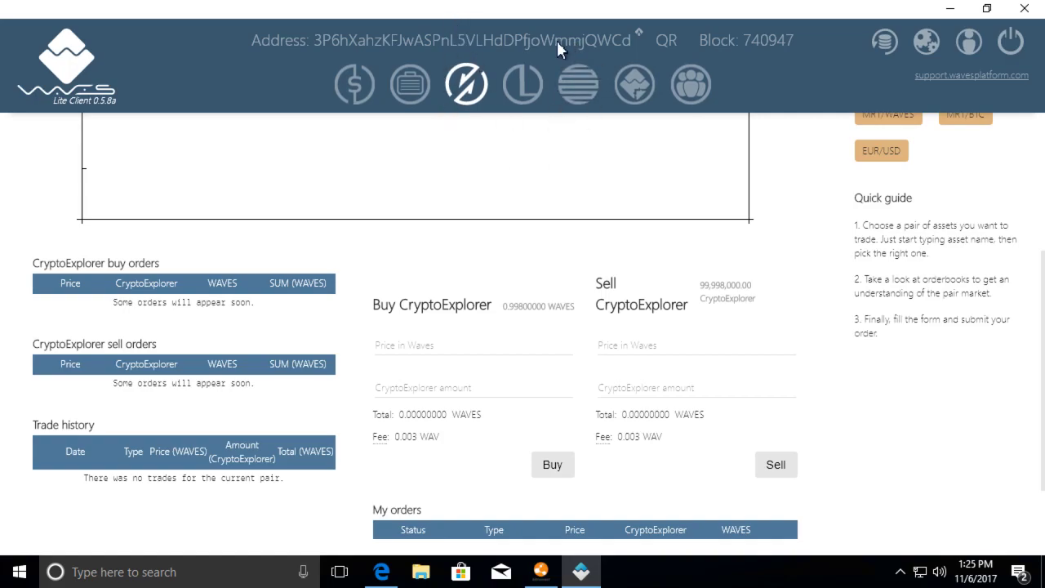
pyautogui.click(398, 347)
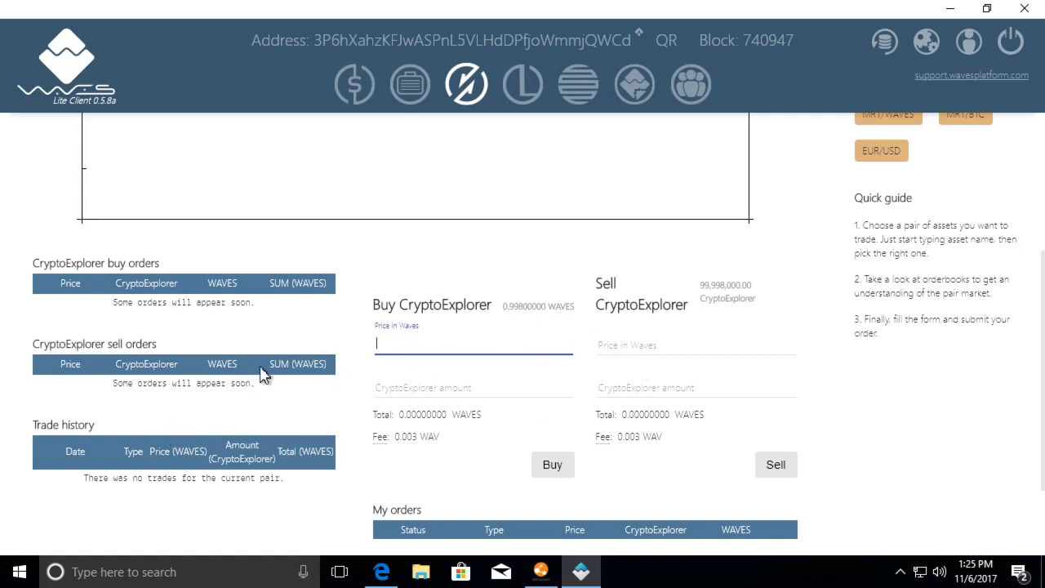
pyautogui.click(673, 352)
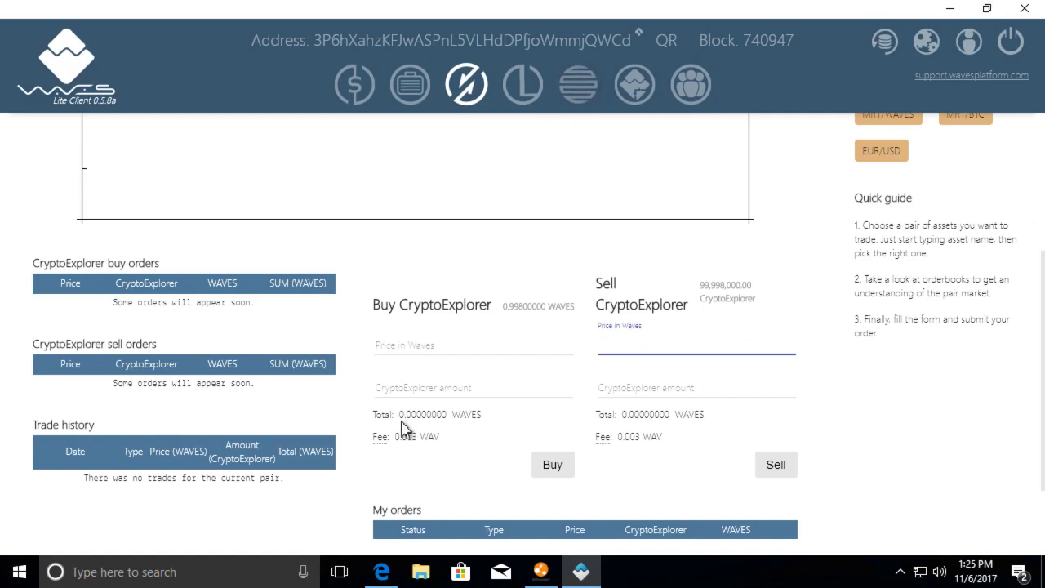
# Search CoinMarketCap for 'wave' and open the Waves (WAVES) page showing $3.63
pyautogui.click(381, 572)
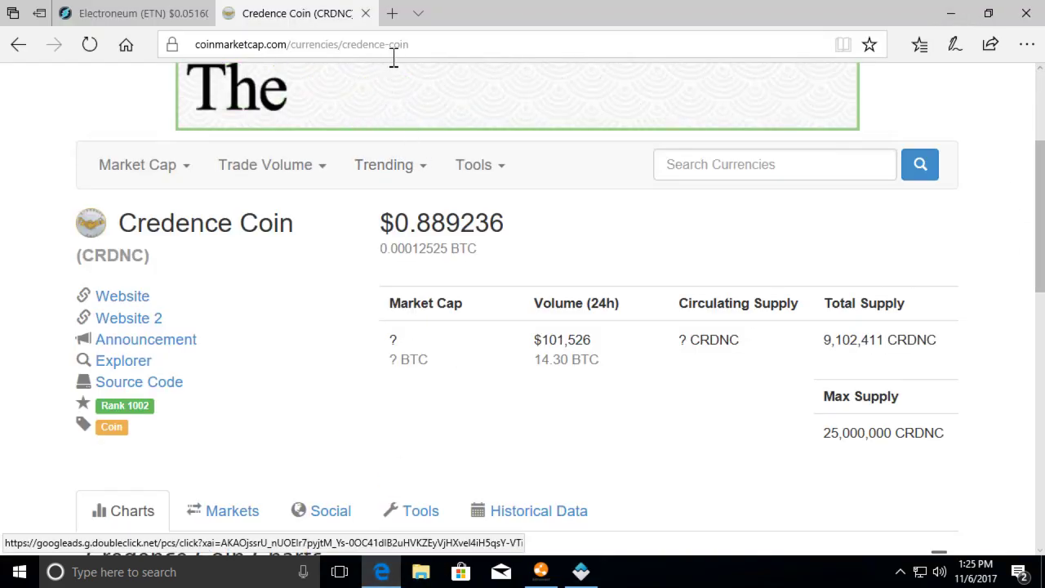
pyautogui.click(747, 161)
pyautogui.write('wave')
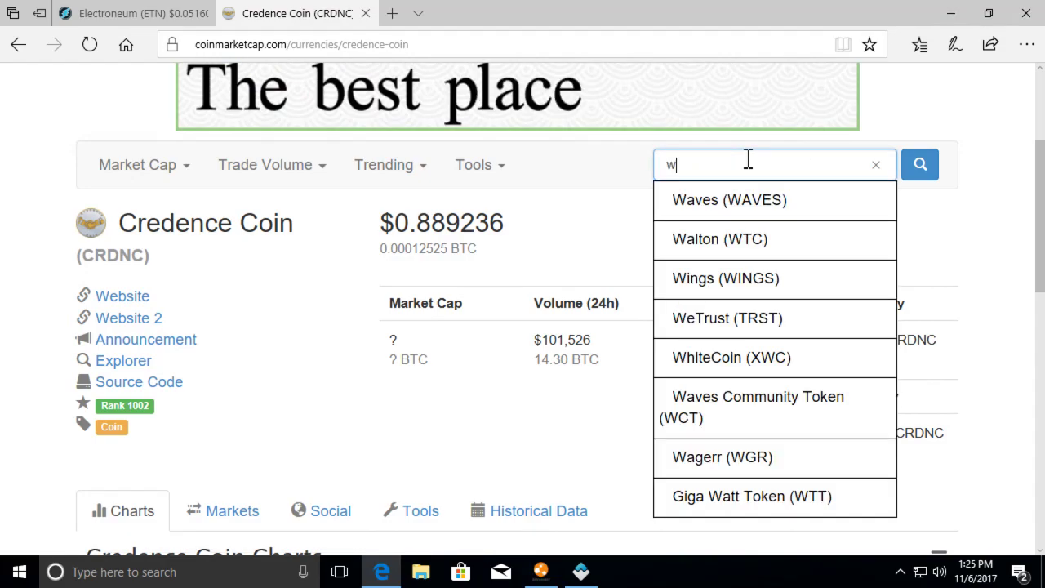
pyautogui.click(730, 211)
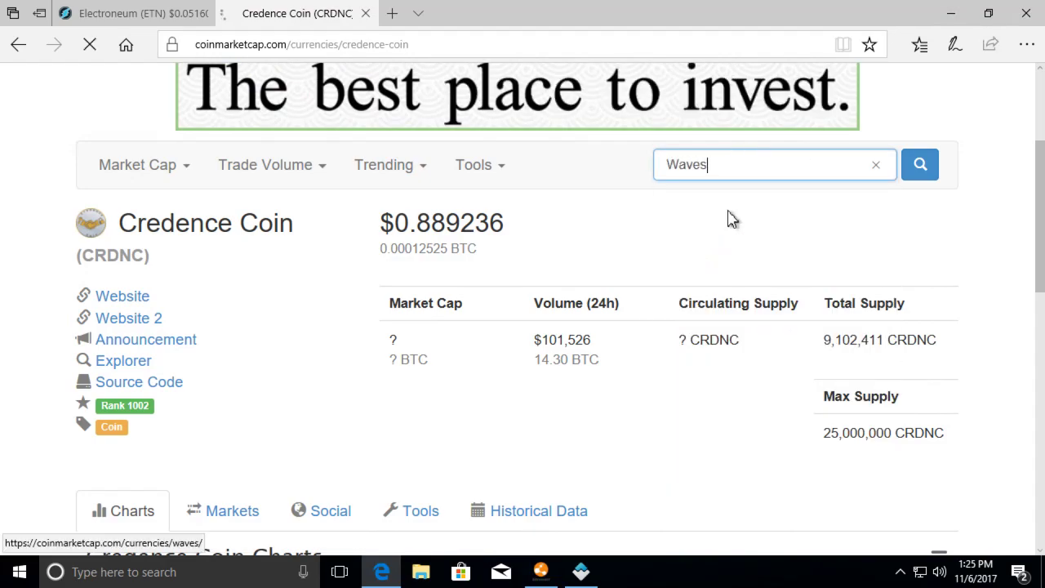
pyautogui.scroll(-2, 502, 332)
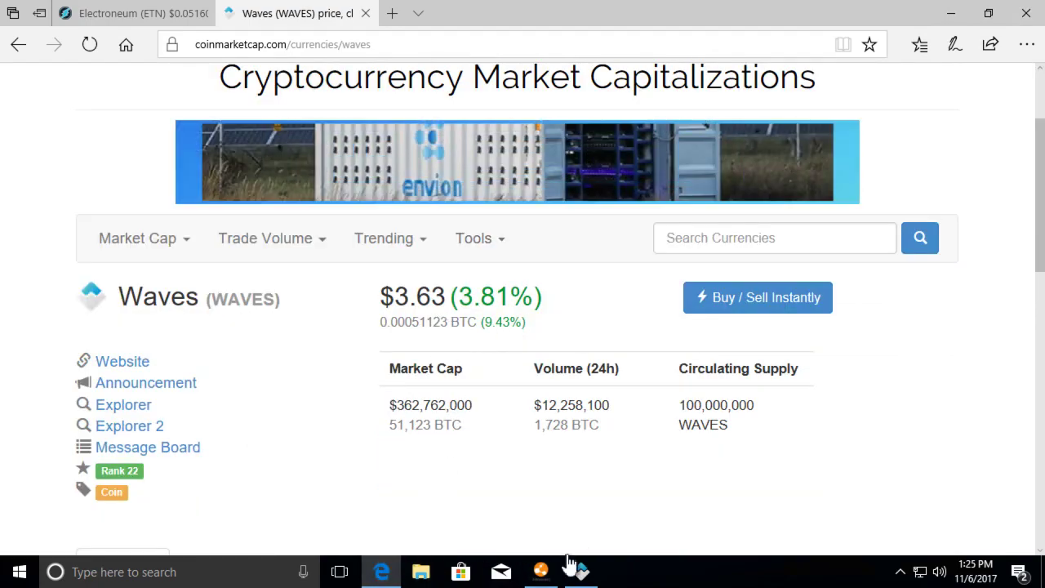
pyautogui.moveTo(573, 583)
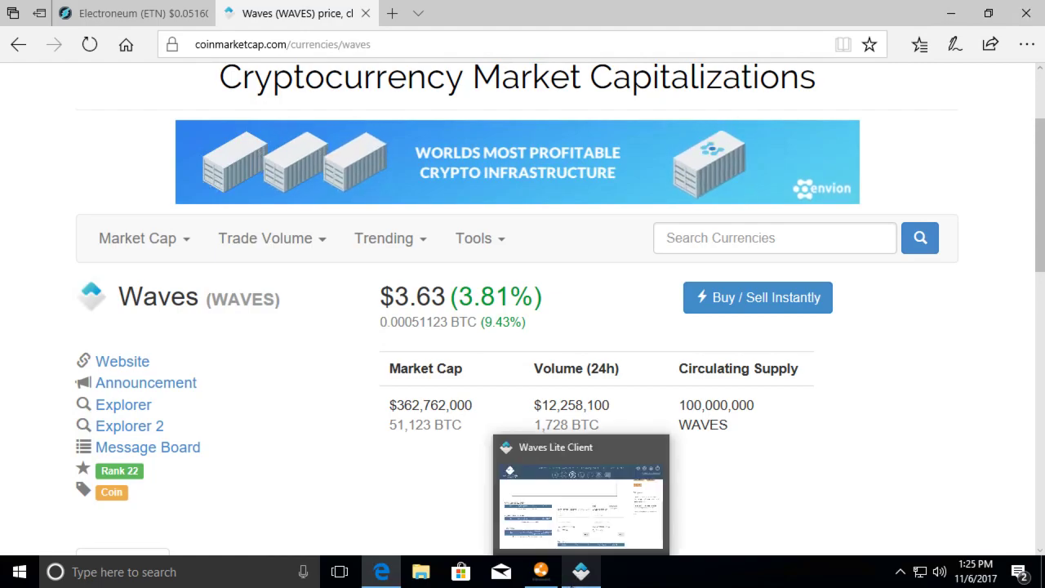
# Enter a sell price of 1 WAVES and a sell amount of 100000 CryptoExplorer
pyautogui.click(584, 571)
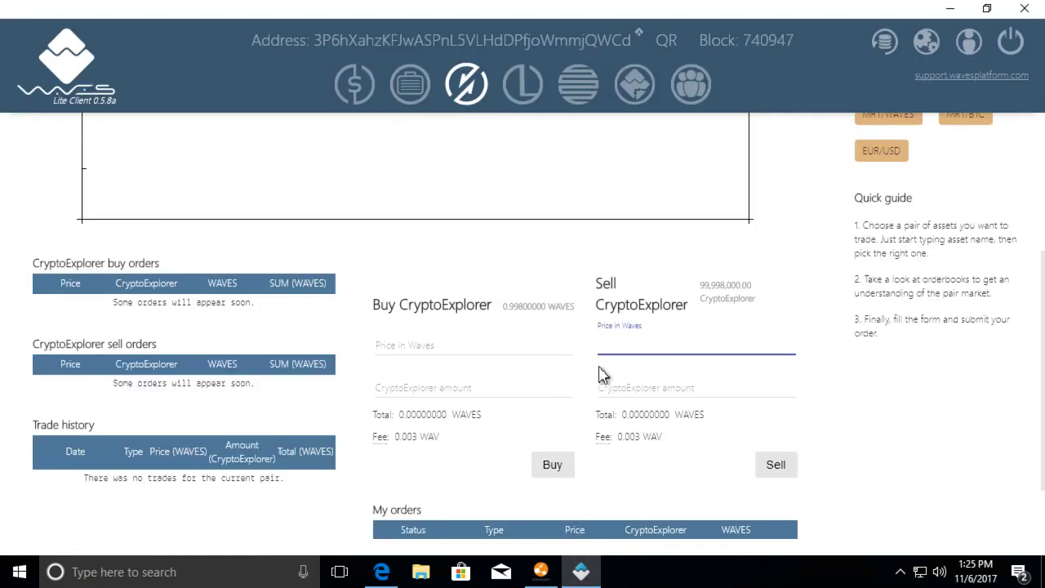
pyautogui.click(647, 395)
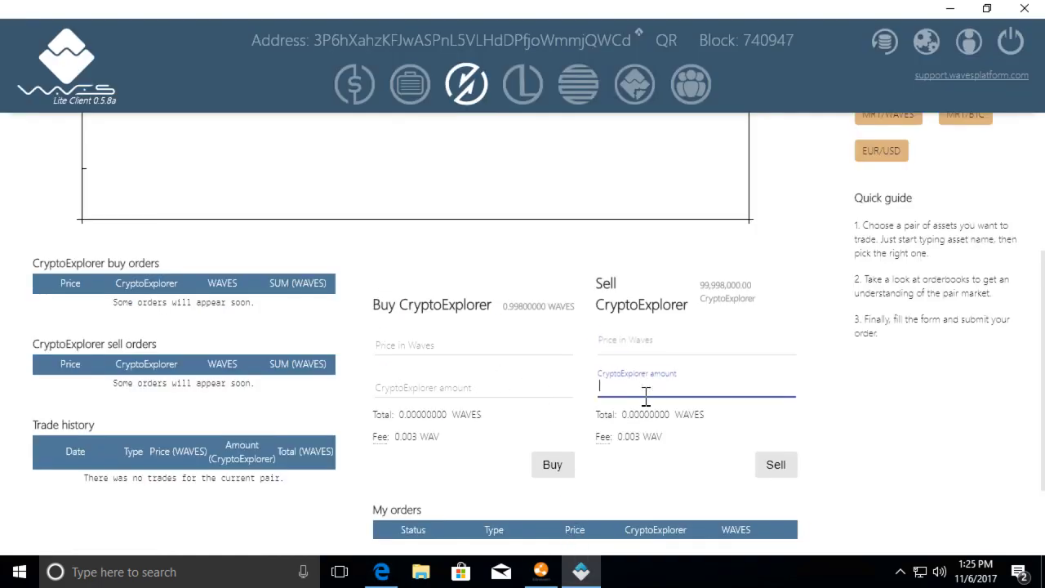
pyautogui.click(625, 346)
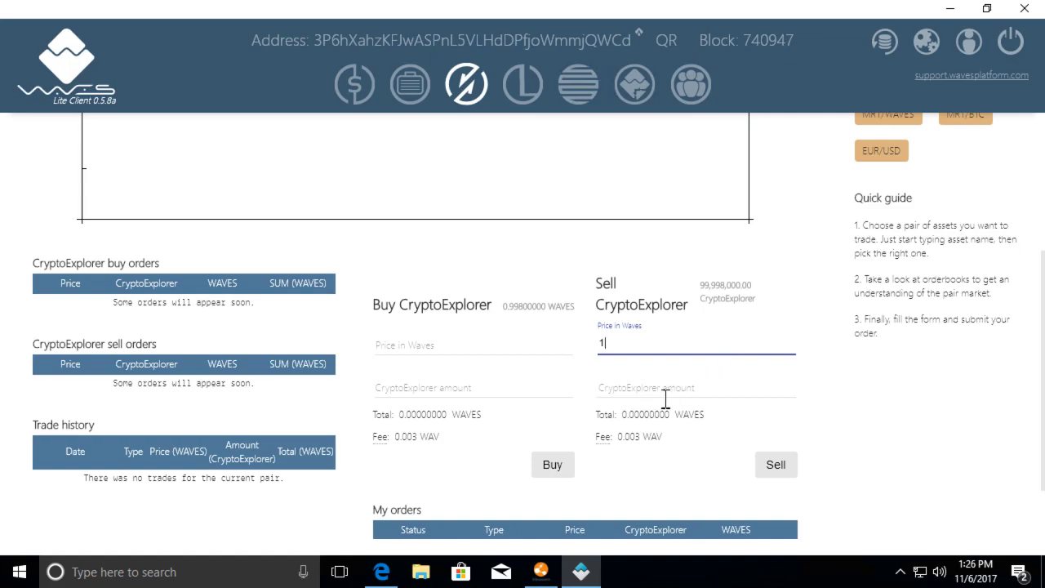
pyautogui.click(614, 381)
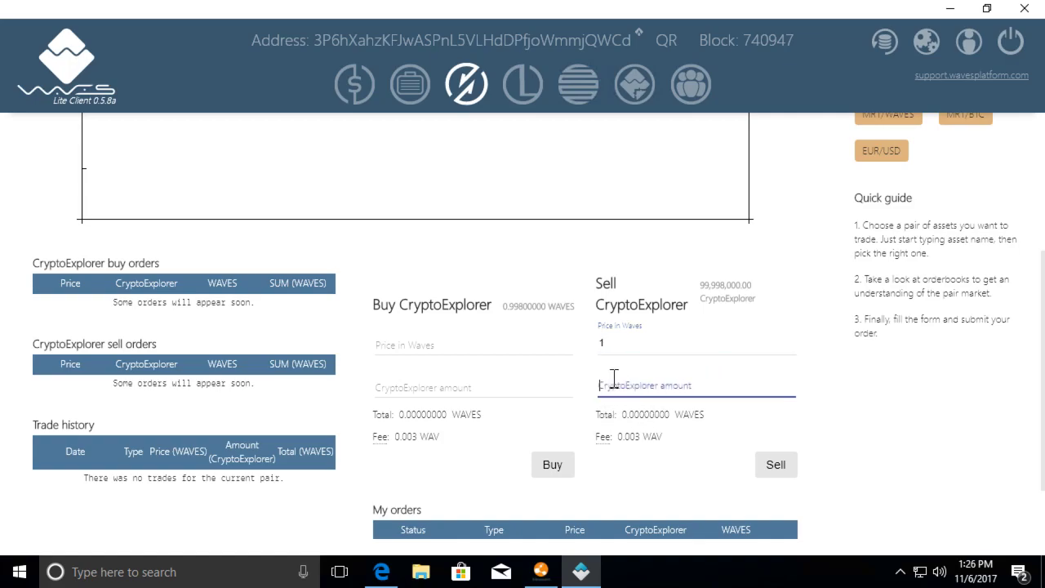
pyautogui.click(620, 345)
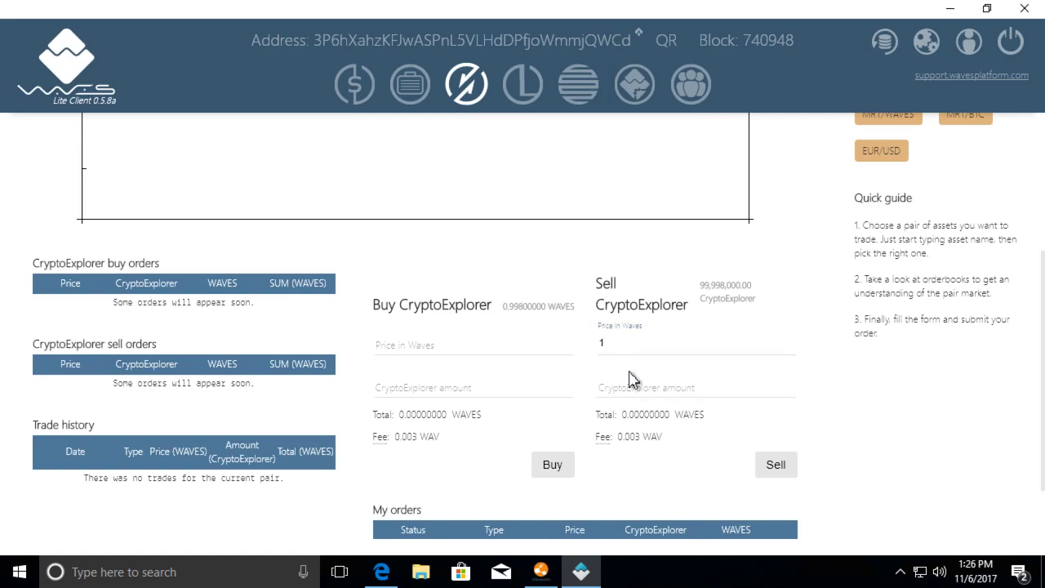
pyautogui.click(630, 383)
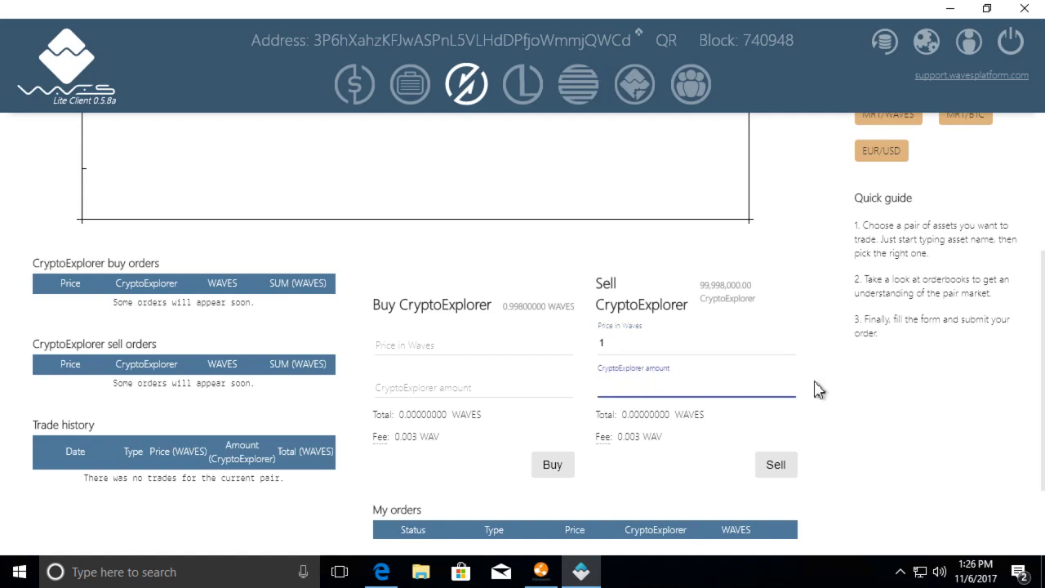
pyautogui.write('1000')
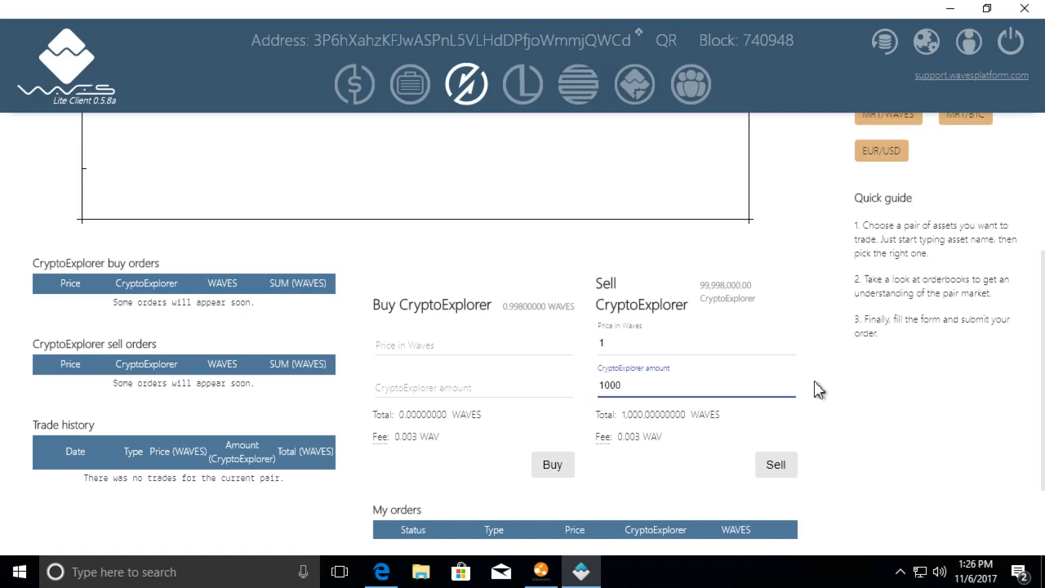
pyautogui.press('BackSpace')
pyautogui.press('BackSpace')
pyautogui.press('BackSpace')
pyautogui.press('BackSpace')
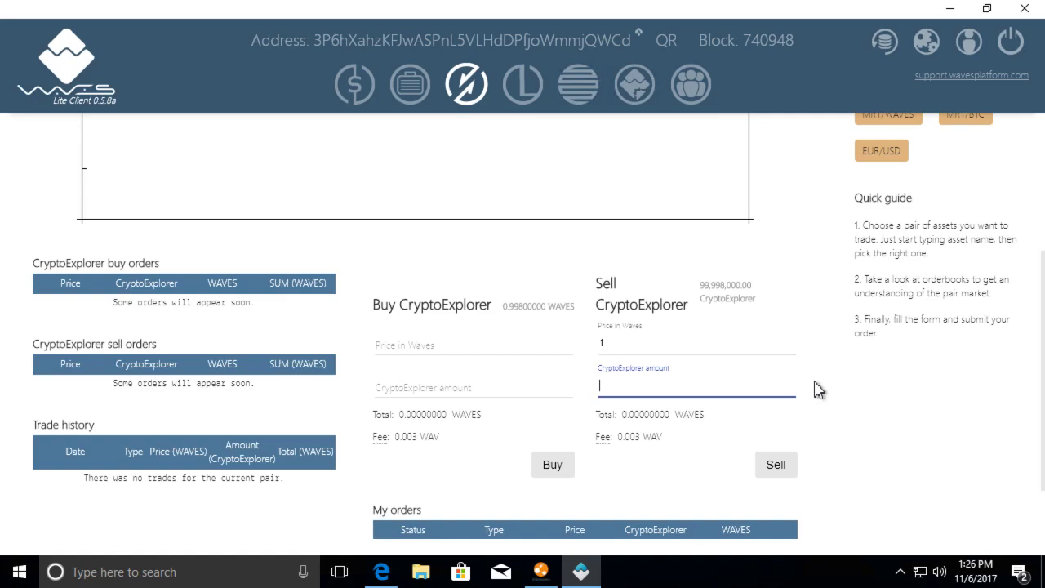
pyautogui.write('100000')
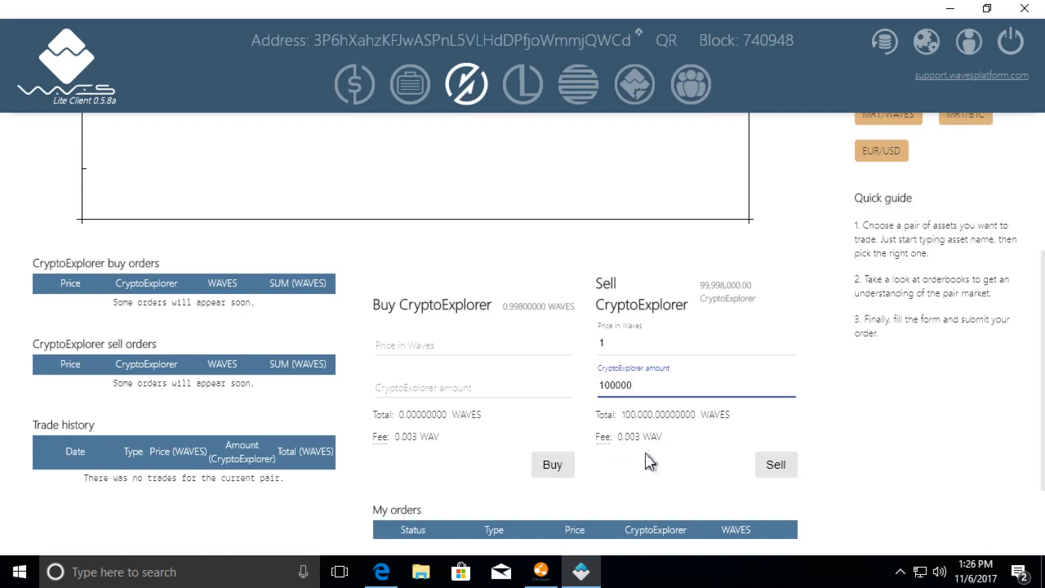
# Change the sell price from 1 to 0.25 WAVES, making the total 25,000 WAVES
pyautogui.scroll(2, 524, 278)
pyautogui.scroll(1, 514, 276)
pyautogui.scroll(-2, 509, 282)
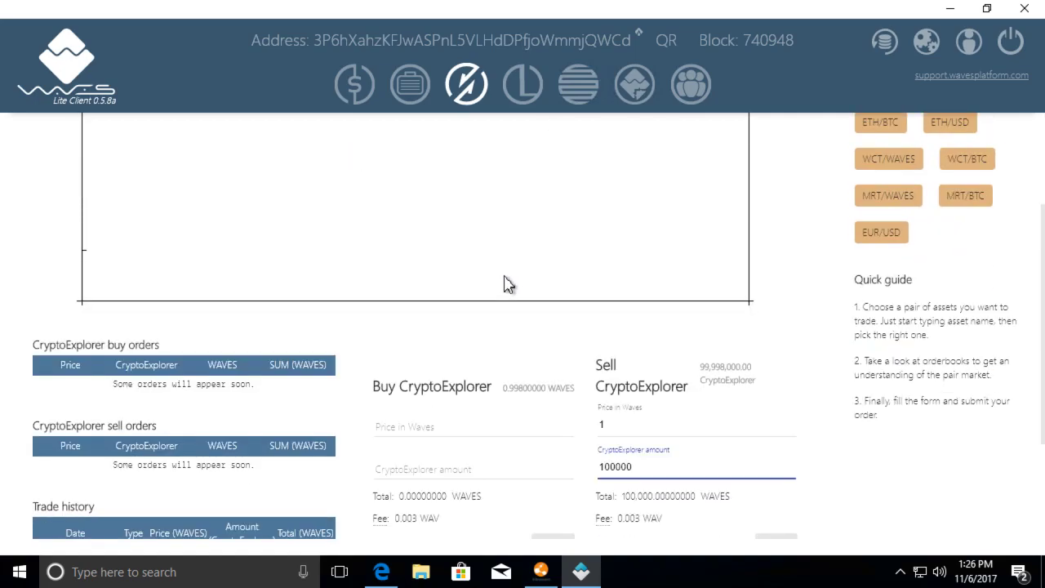
pyautogui.scroll(2, 501, 292)
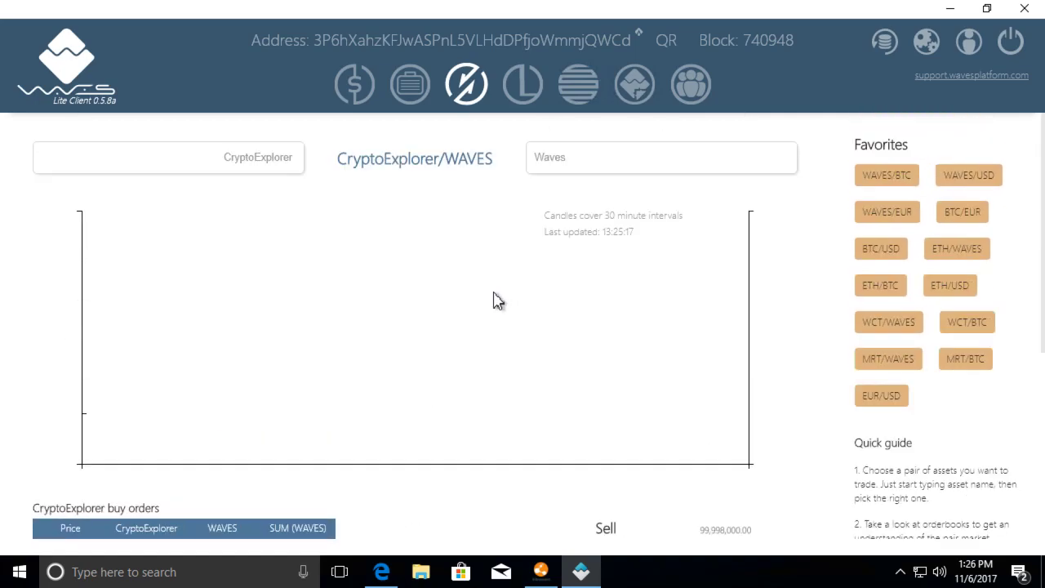
pyautogui.scroll(-2, 494, 295)
pyautogui.scroll(-2, 699, 423)
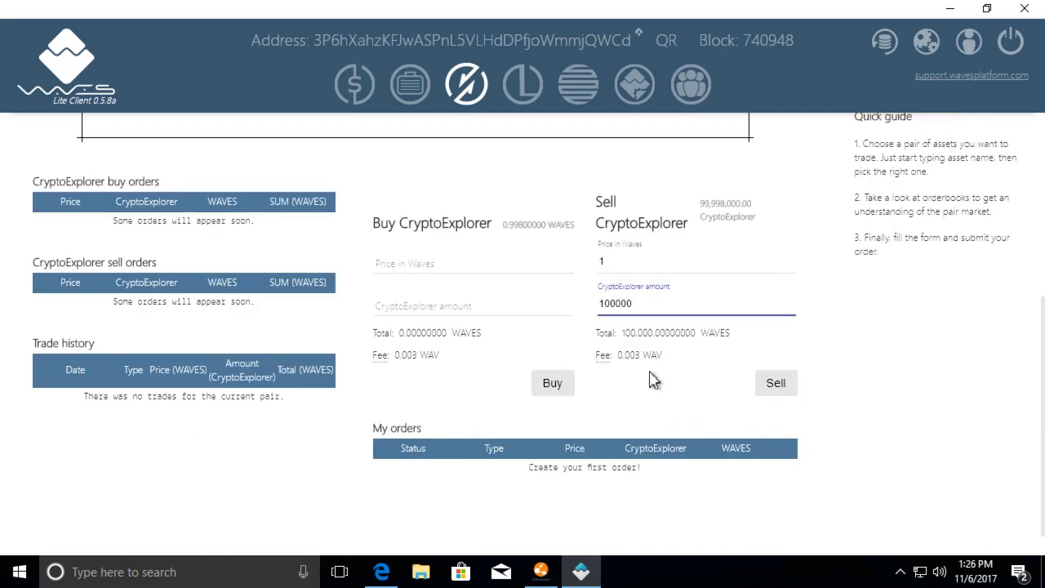
pyautogui.click(622, 271)
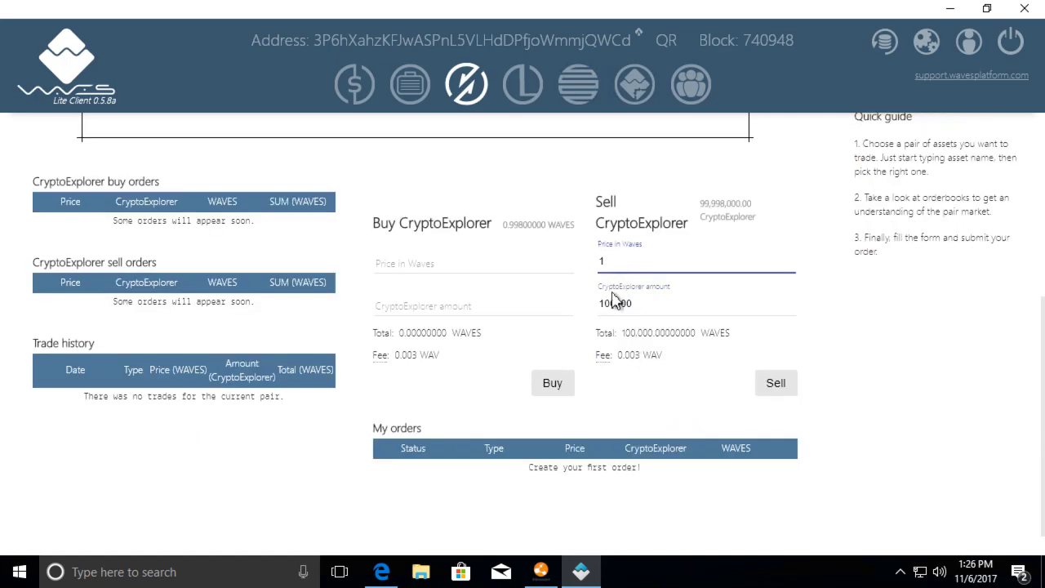
pyautogui.hotkey('ctrl', 'a')
pyautogui.press('BackSpace')
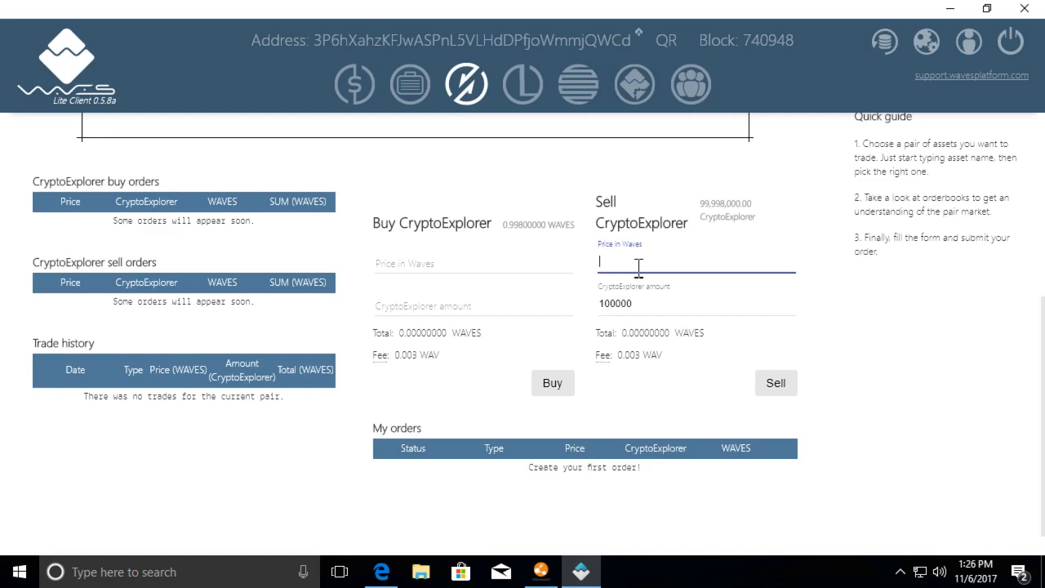
pyautogui.write('0.25')
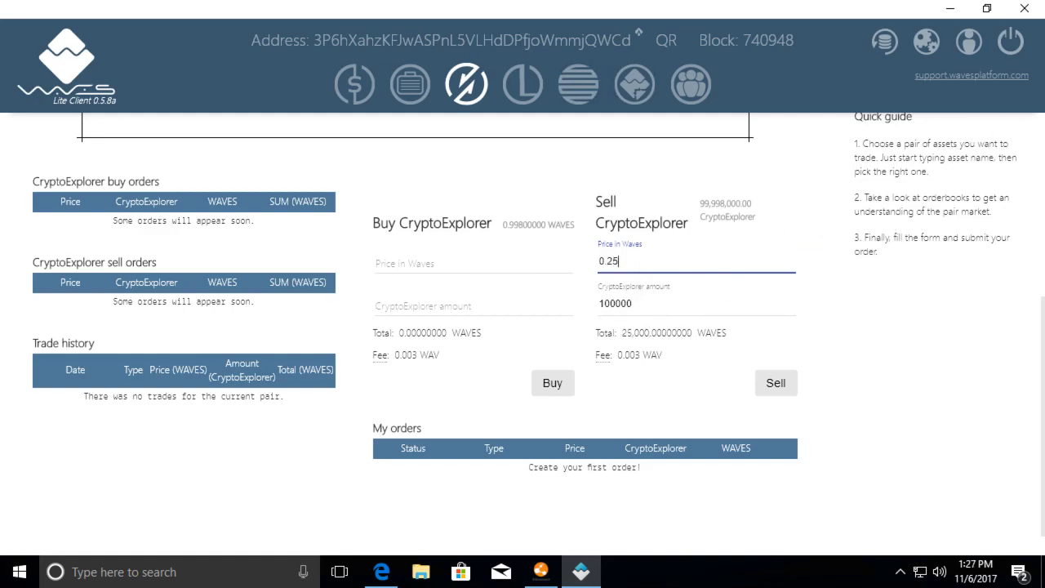
# Launch Calculator and compute 0.25 × 3.63
pyautogui.click(142, 582)
pyautogui.write('calcu')
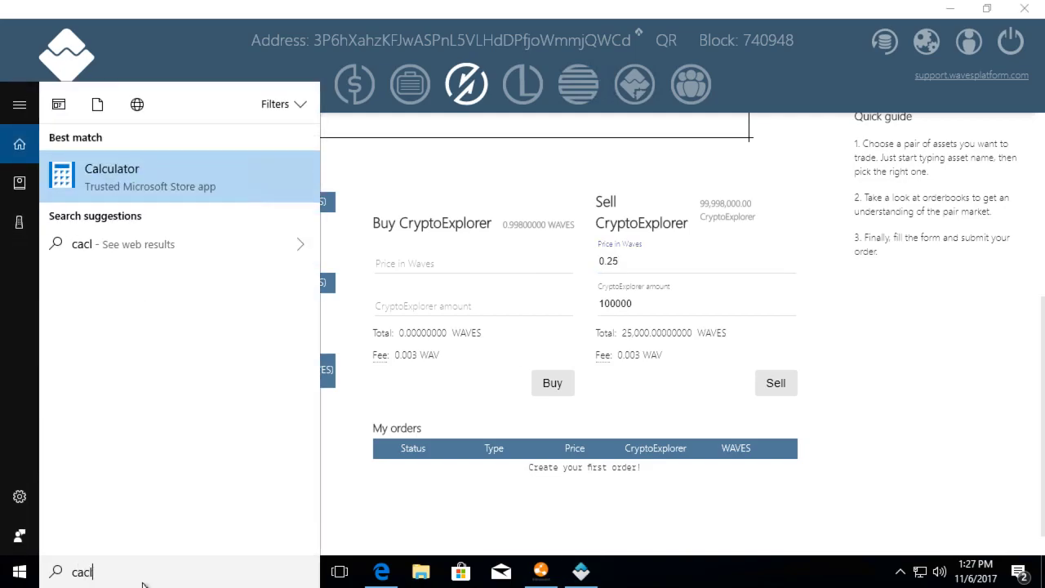
pyautogui.press('Return')
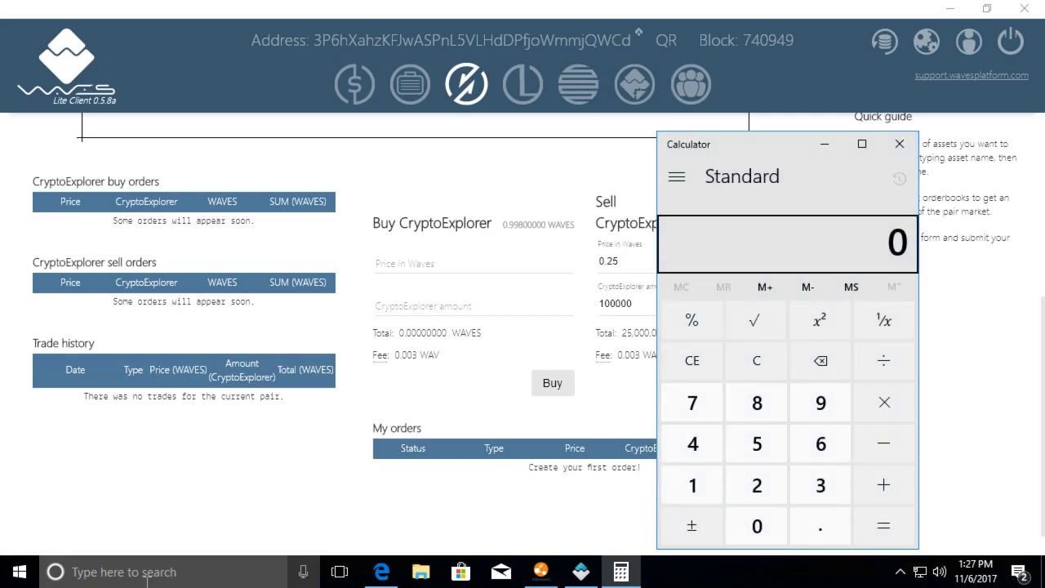
pyautogui.write('.25')
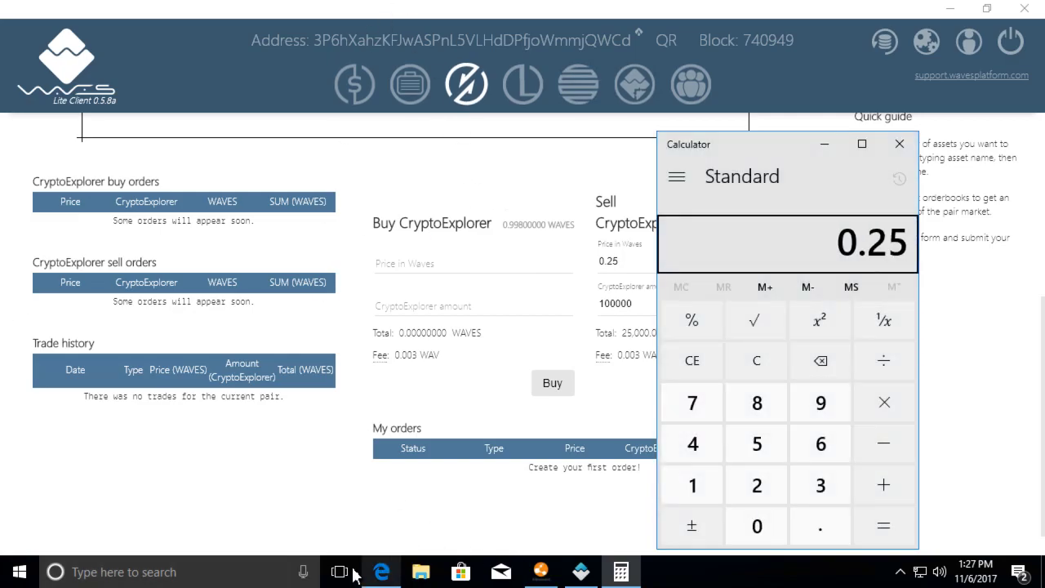
pyautogui.click(381, 572)
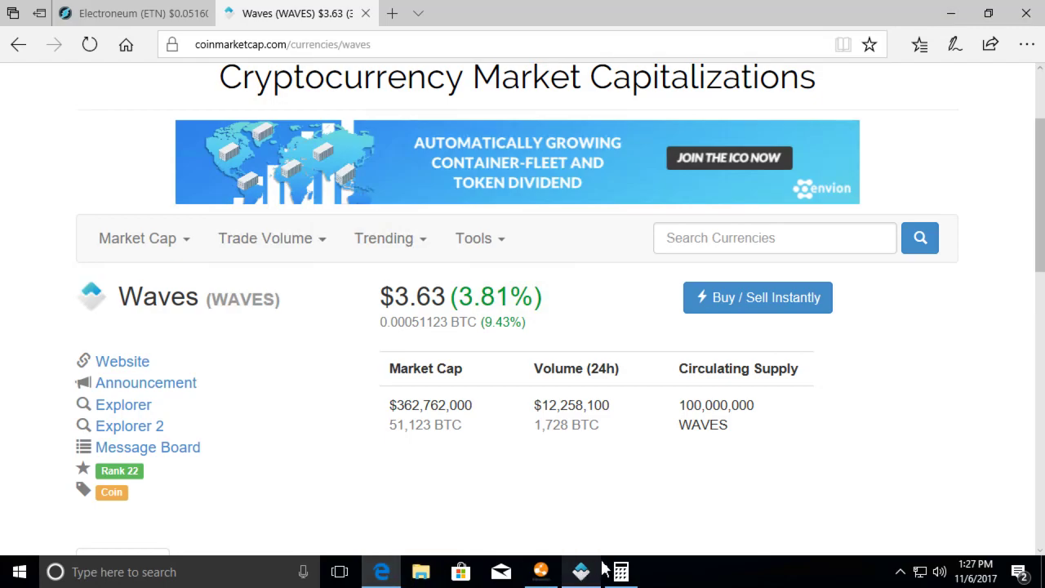
pyautogui.click(618, 574)
pyautogui.write('.3')
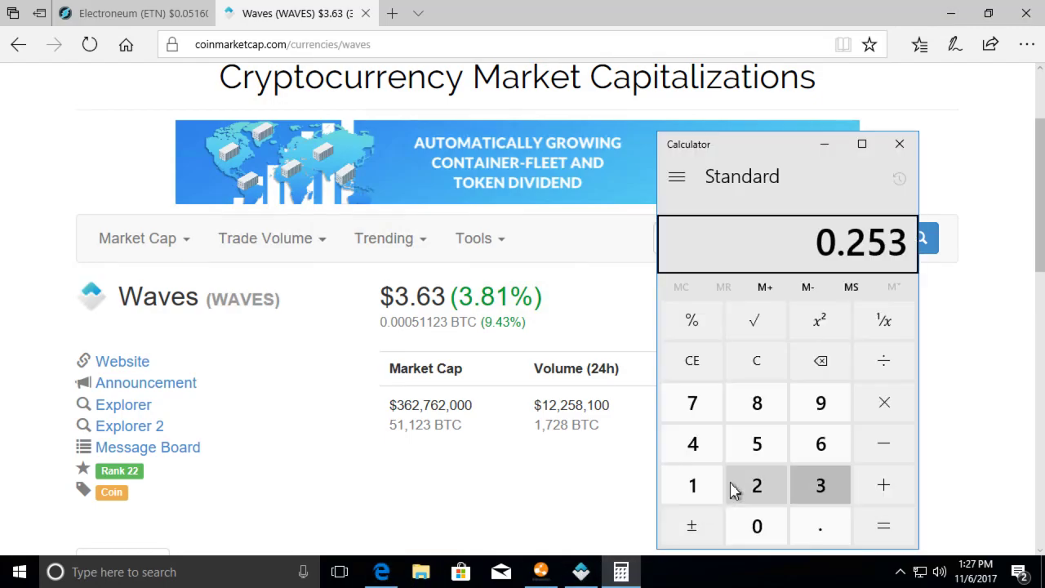
pyautogui.press('BackSpace')
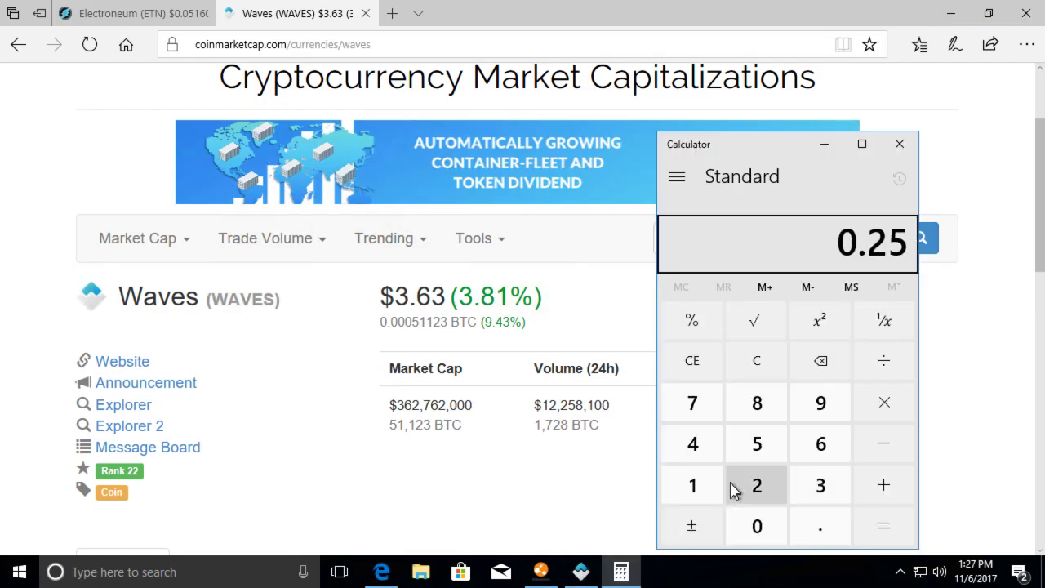
pyautogui.write('*3.63')
pyautogui.press('Return')
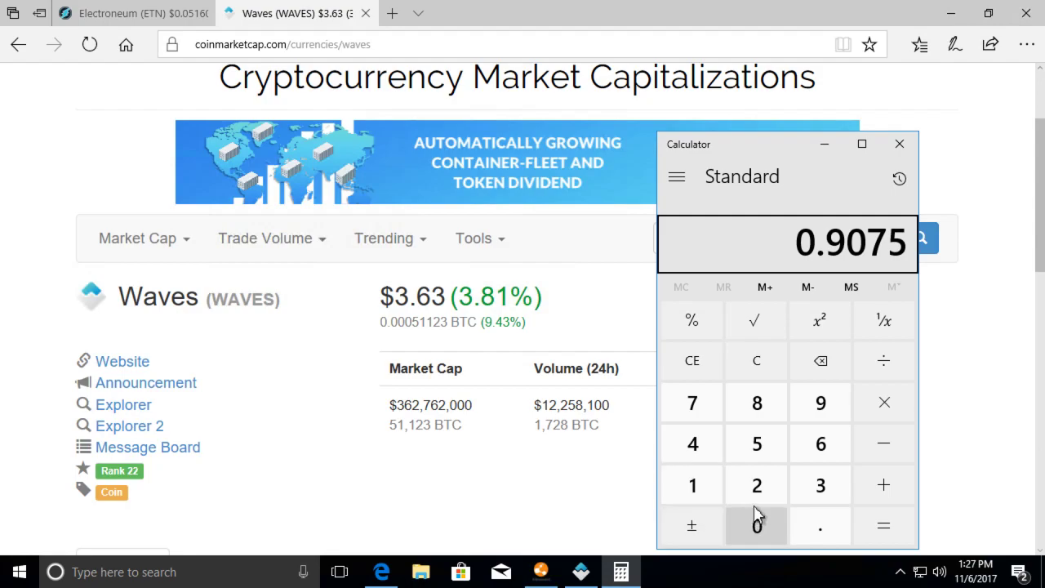
# Clear the result and compute 0.1 × 3.63
pyautogui.click(760, 371)
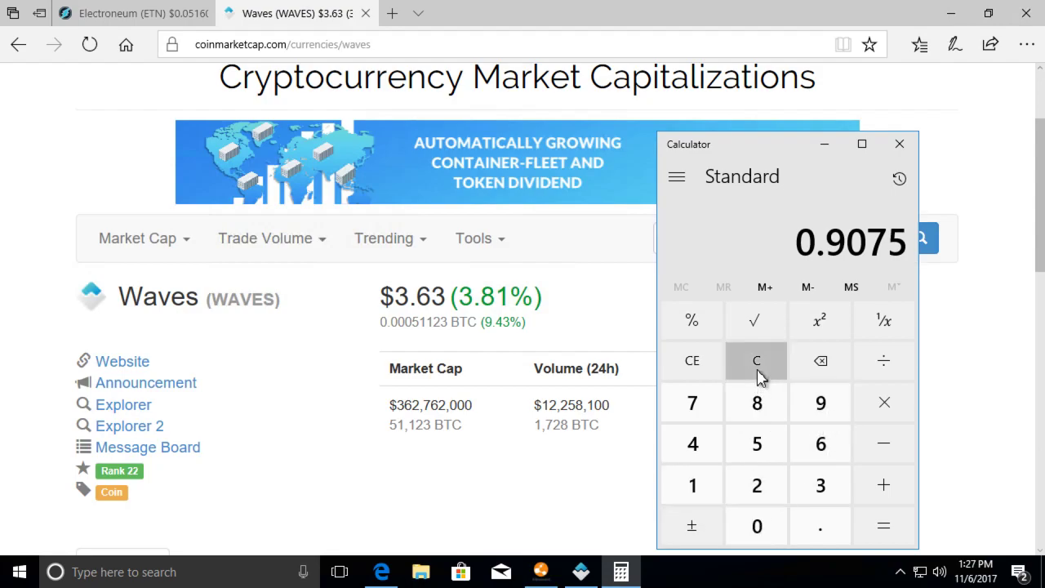
pyautogui.click(731, 521)
pyautogui.press('.')
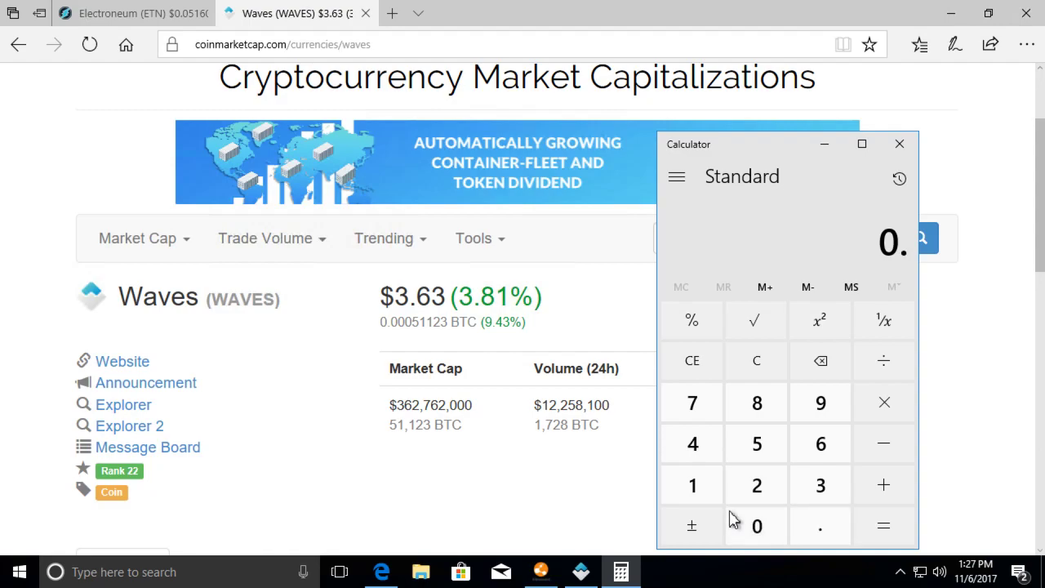
pyautogui.press('1')
pyautogui.click(732, 520)
pyautogui.press('*')
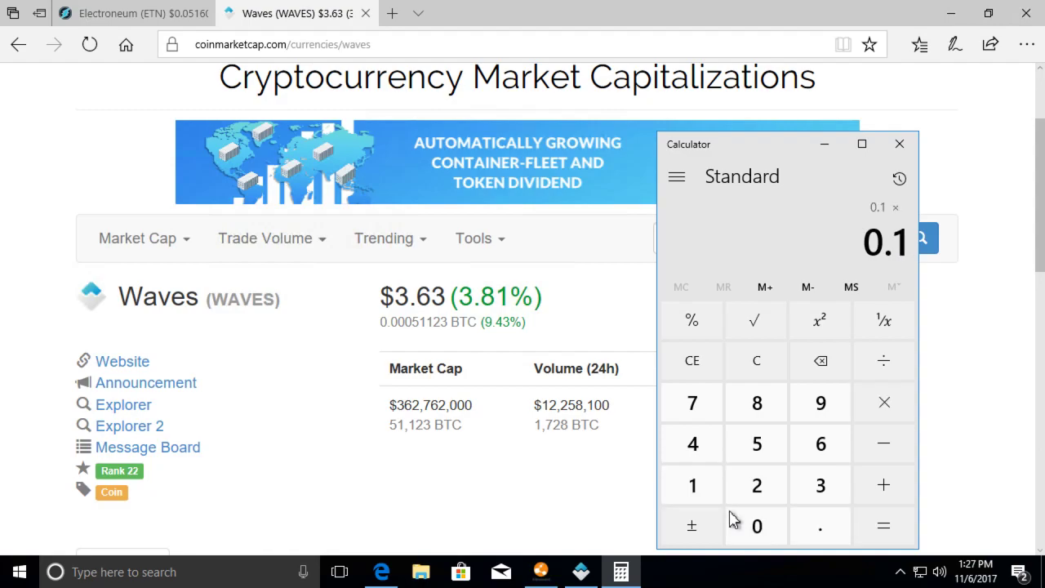
pyautogui.click(732, 516)
pyautogui.write('3.63')
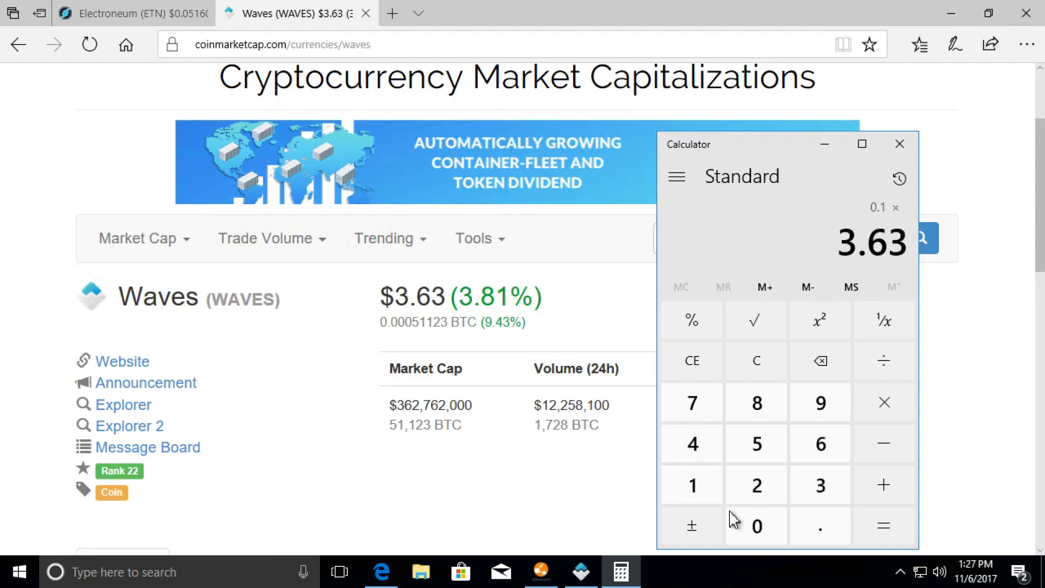
pyautogui.press('Return')
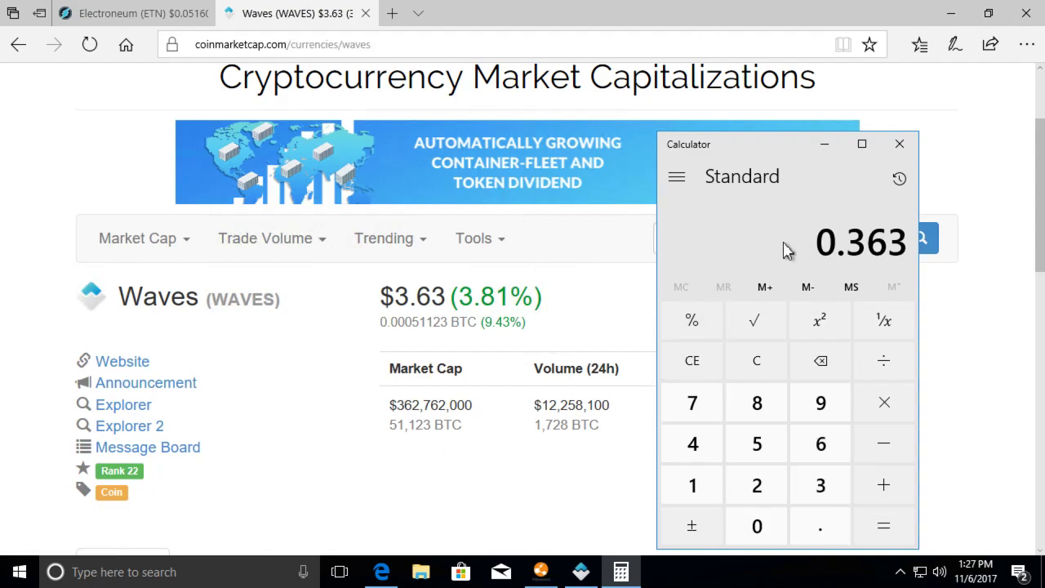
# Compute 0.05 × 3.63 = 0.1815 and go back to the Waves Lite Client
pyautogui.moveTo(628, 577)
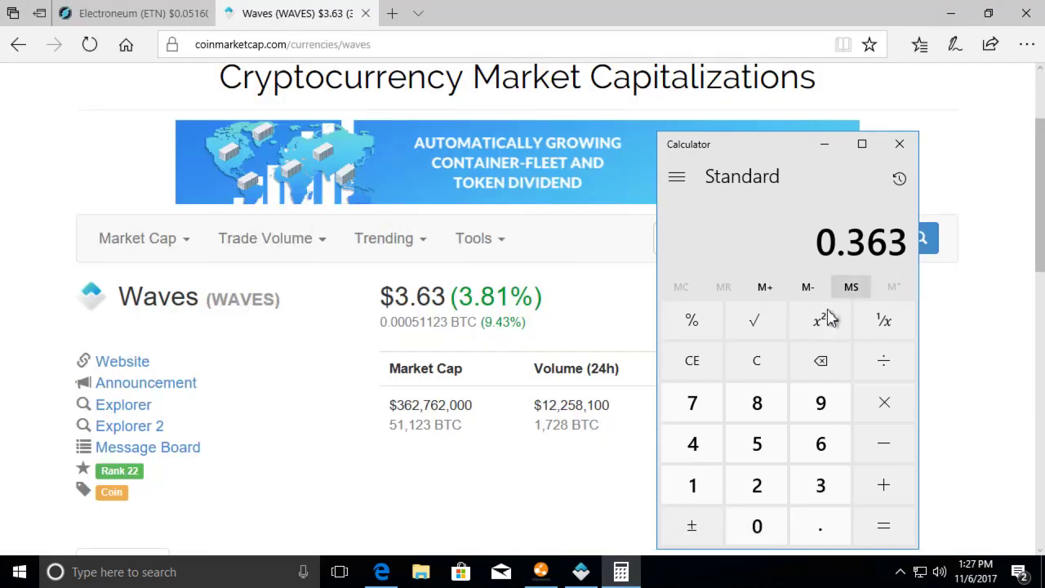
pyautogui.click(762, 364)
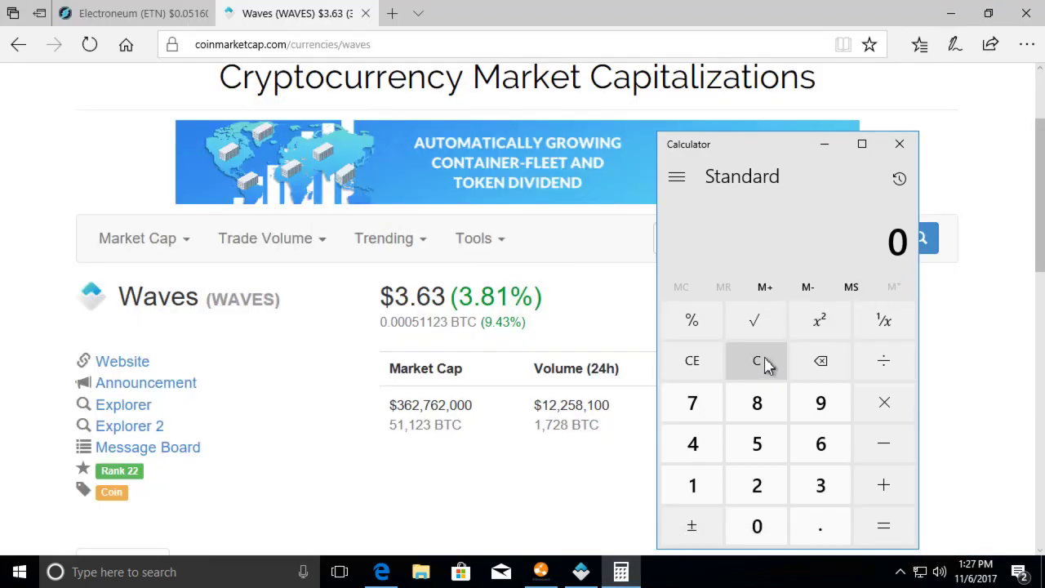
pyautogui.write('.')
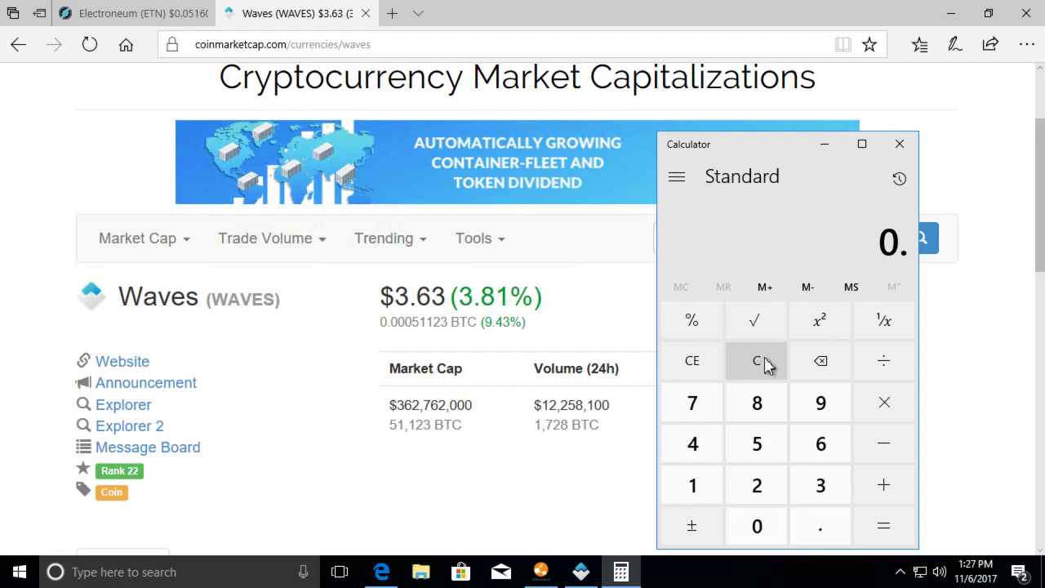
pyautogui.write('05')
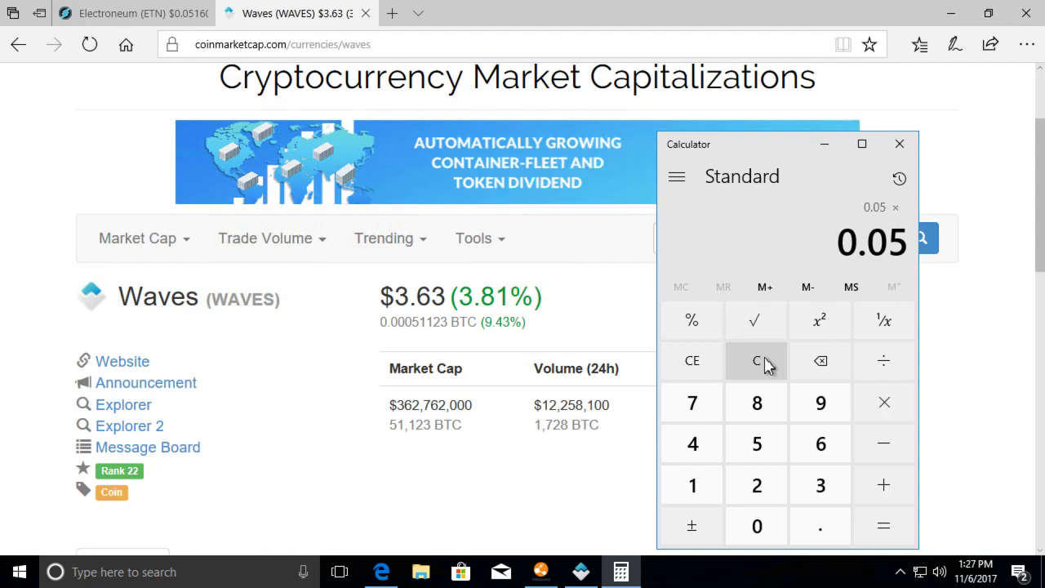
pyautogui.write('*3.63')
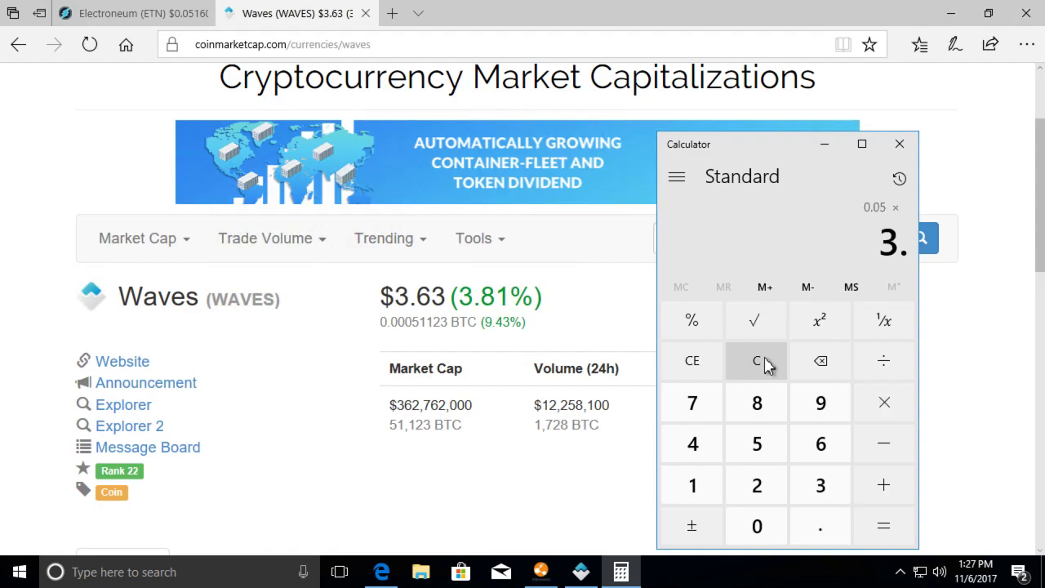
pyautogui.press('Return')
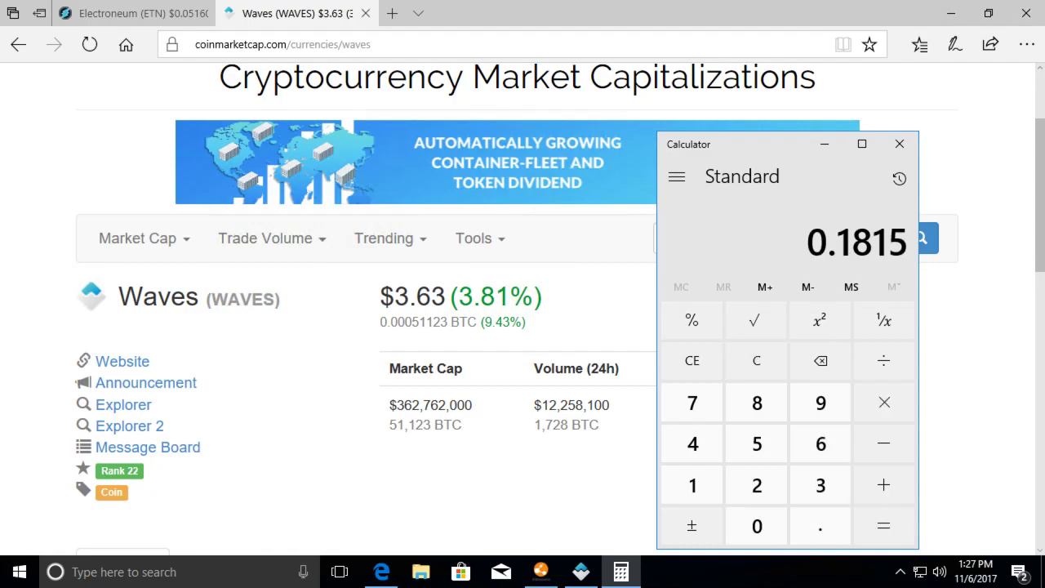
pyautogui.click(582, 571)
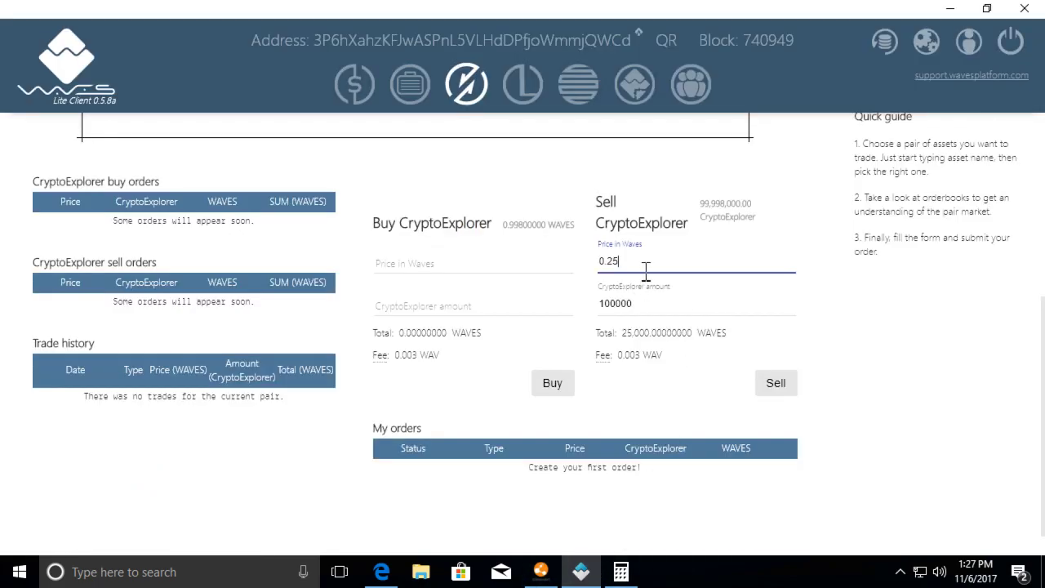
# Change the sell order to 1 CryptoExplorer at 0.05 WAVES and submit it
pyautogui.press('BackSpace')
pyautogui.press('BackSpace')
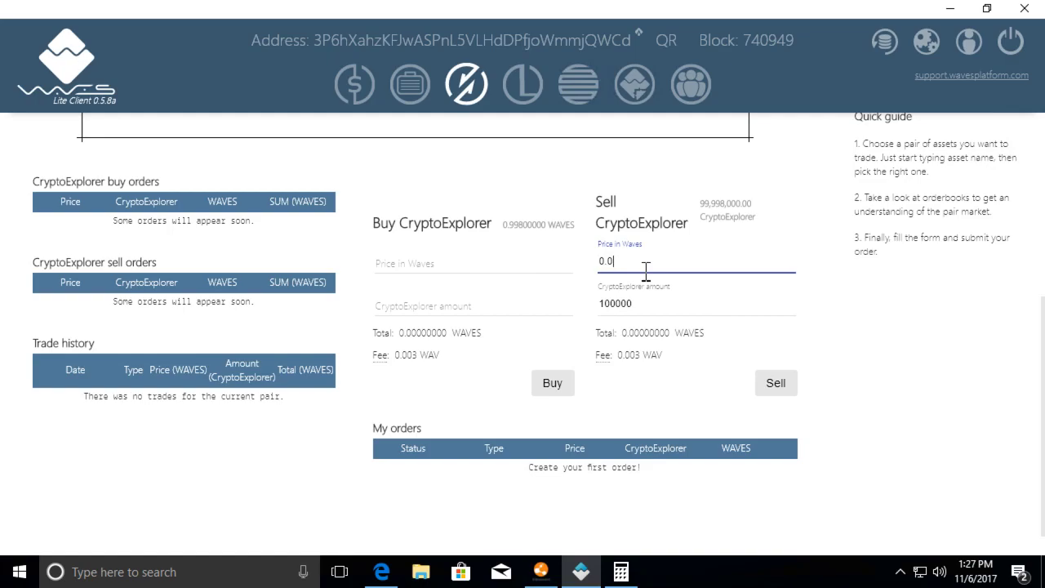
pyautogui.write('05')
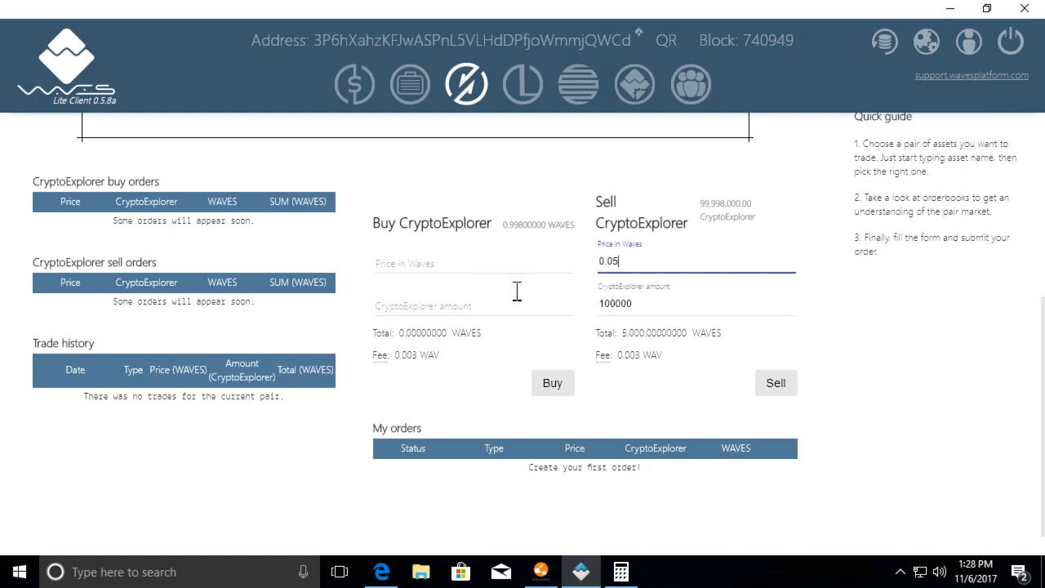
pyautogui.doubleClick(678, 314)
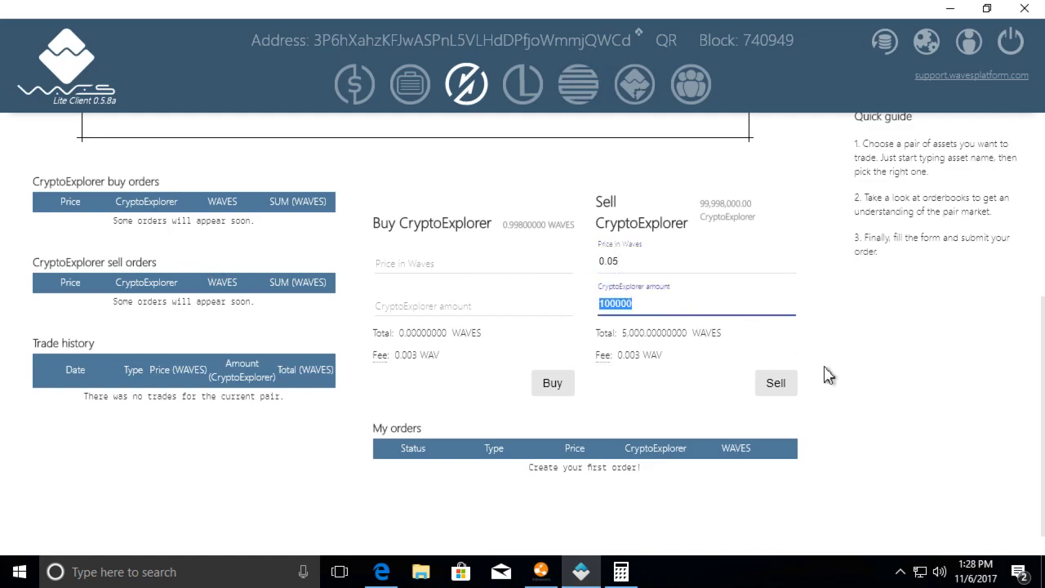
pyautogui.click(677, 304)
pyautogui.moveTo(654, 307); pyautogui.dragTo(367, 296)
pyautogui.press('BackSpace')
pyautogui.write('1')
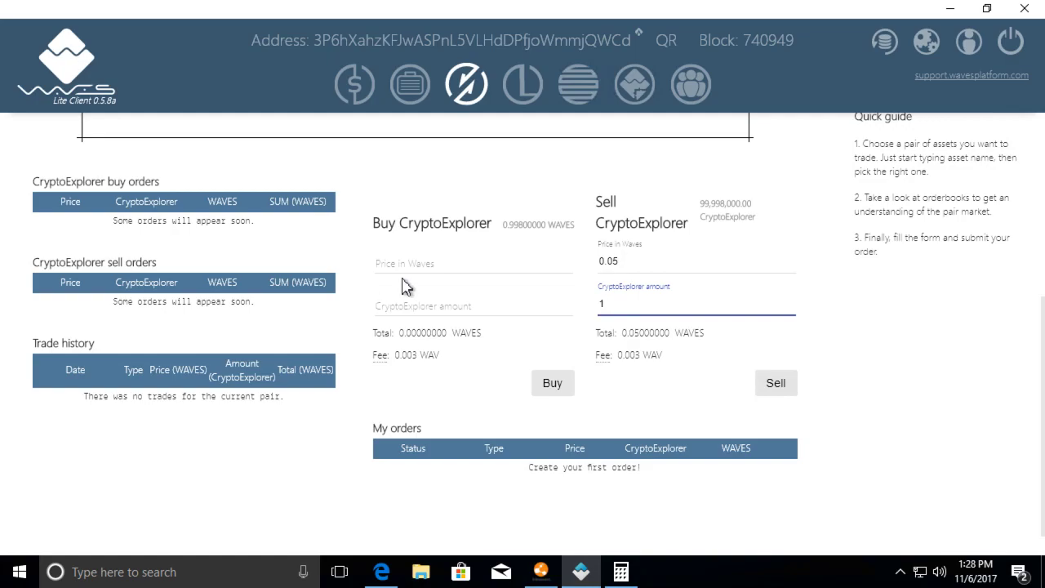
pyautogui.click(780, 393)
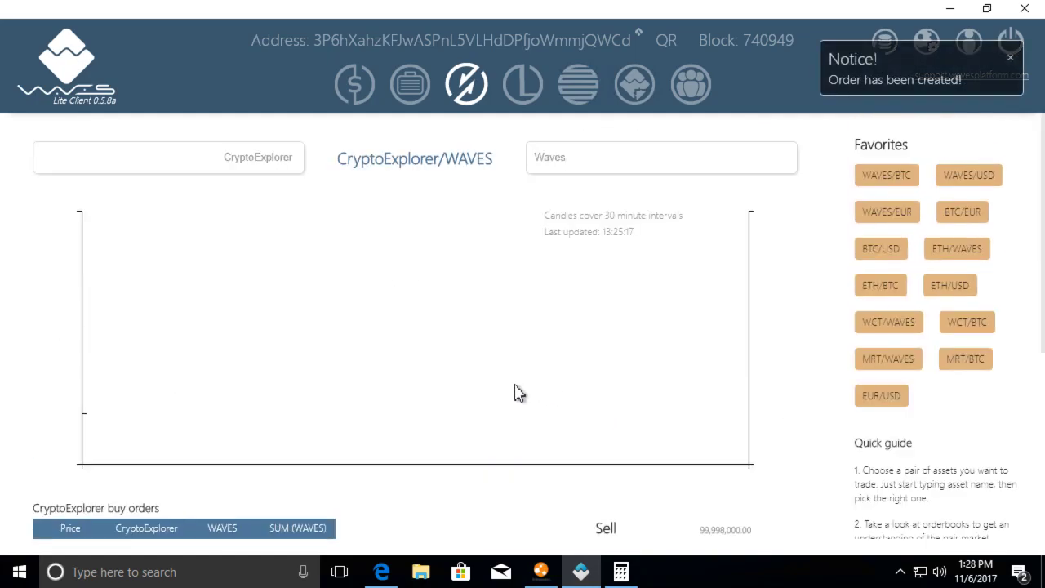
# Scroll to the sell order book and confirm the 1.00 CryptoExplorer order at 0.05 WAVES
pyautogui.scroll(-2, 518, 392)
pyautogui.scroll(-2, 518, 392)
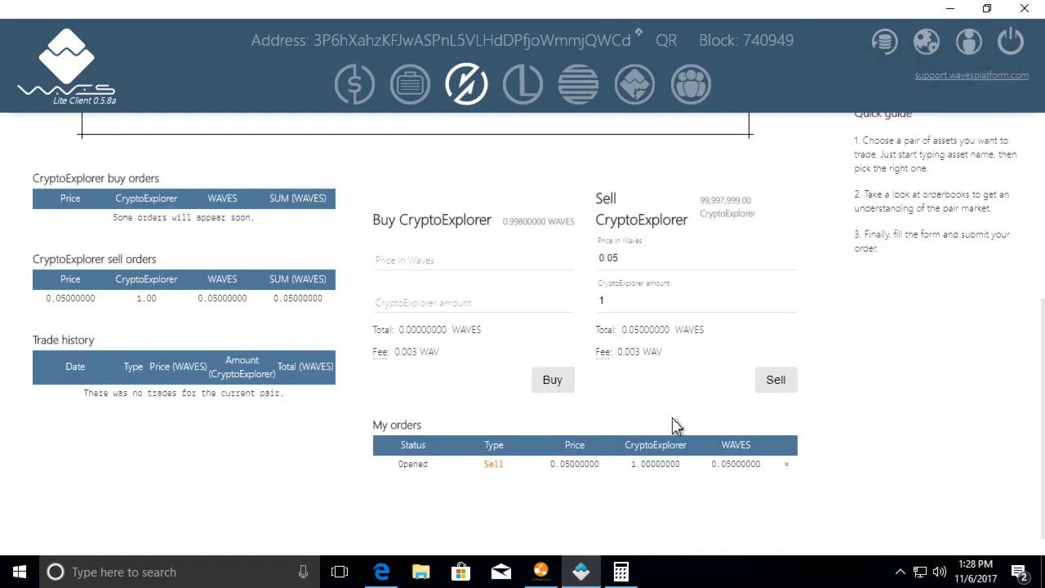
pyautogui.scroll(4, 412, 486)
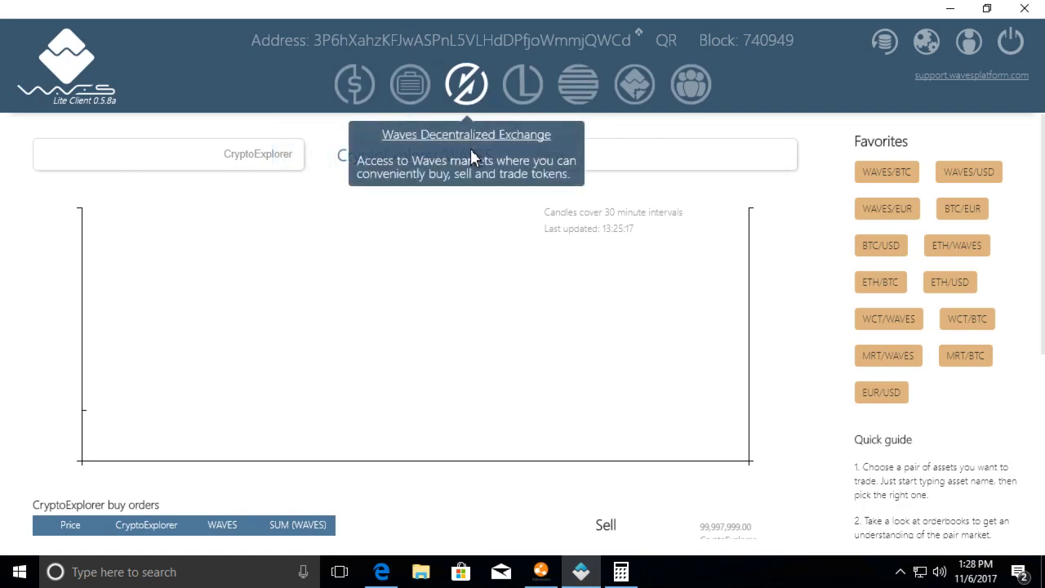
pyautogui.click(626, 151)
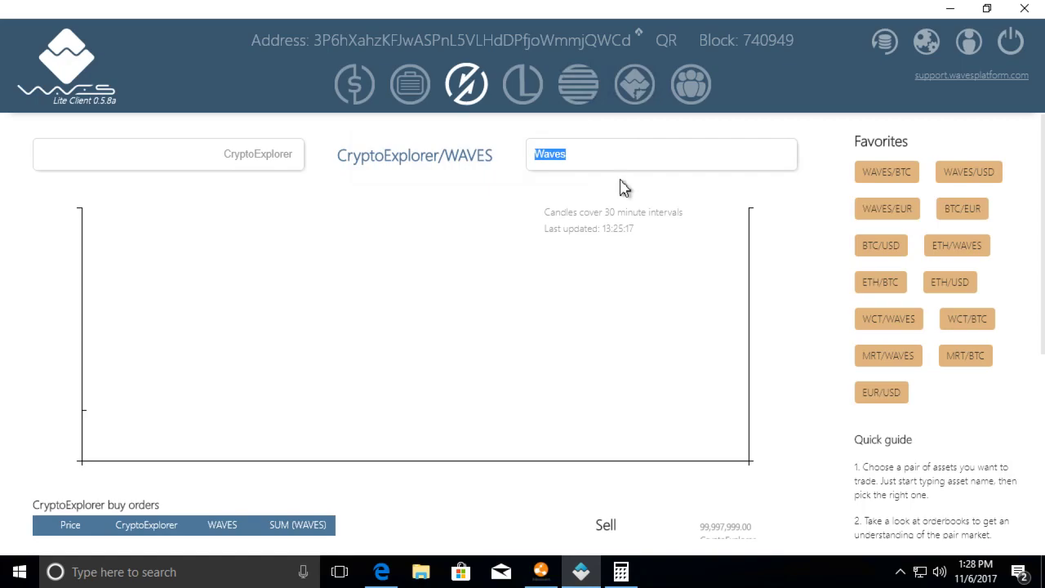
pyautogui.scroll(-2, 626, 189)
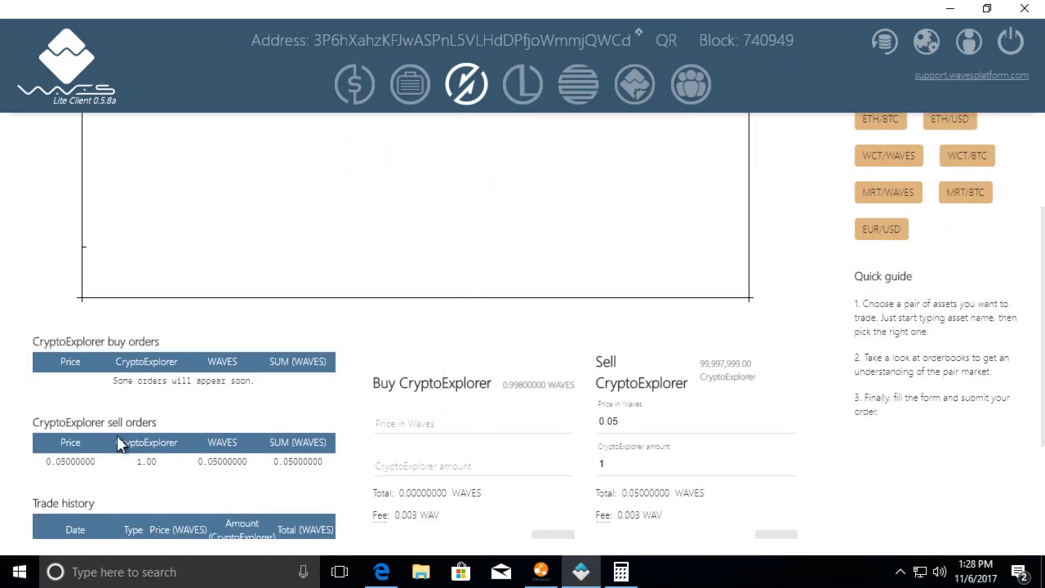
pyautogui.scroll(-1, 122, 446)
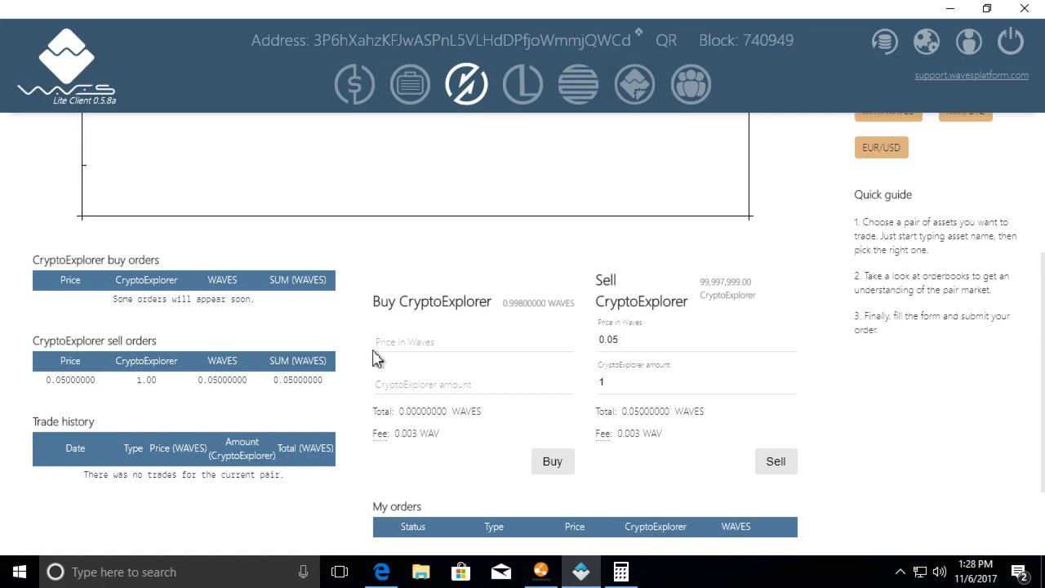
pyautogui.scroll(2, 226, 296)
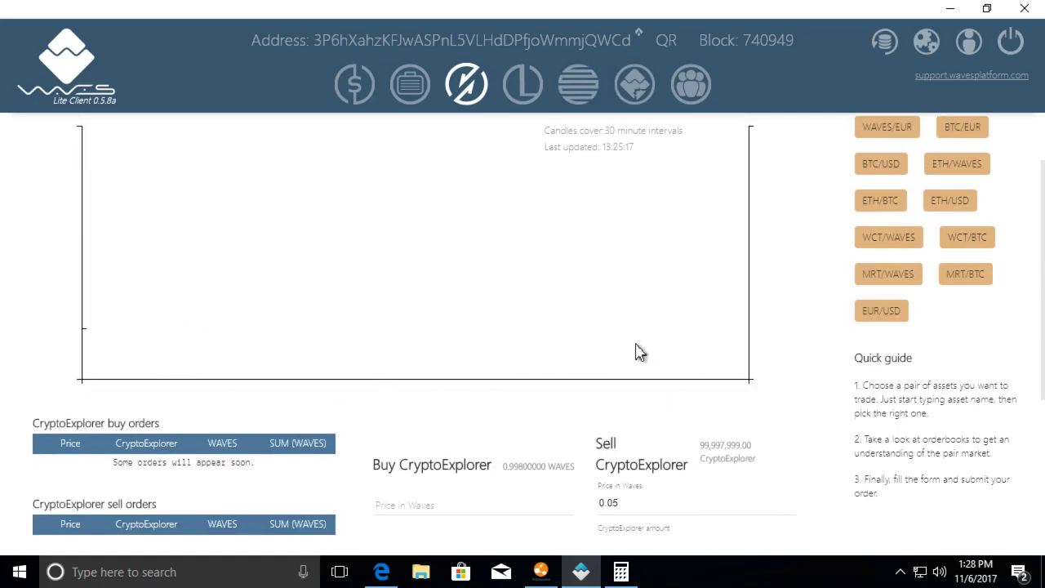
pyautogui.scroll(-1, 347, 269)
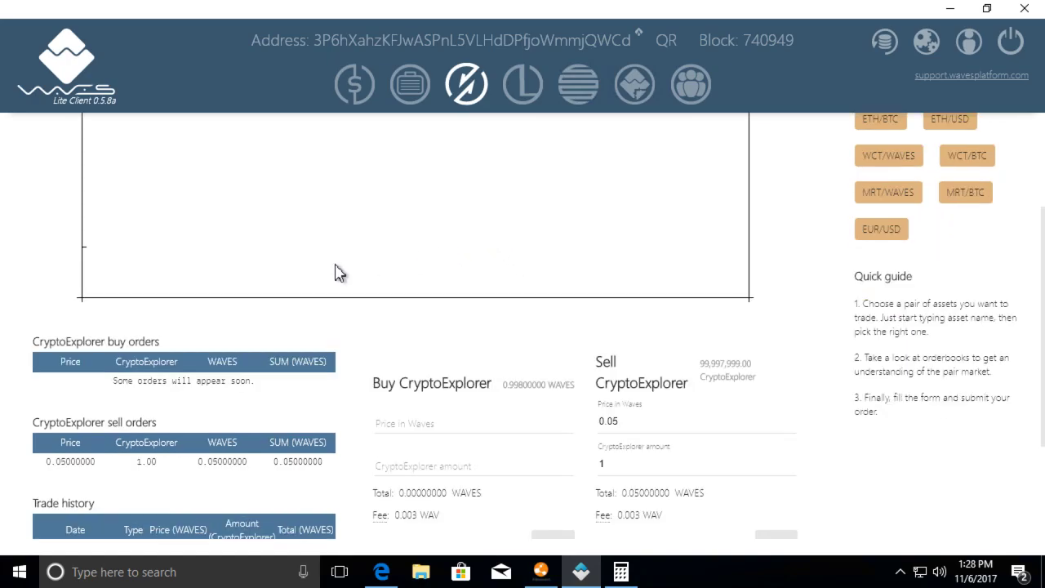
pyautogui.scroll(-1, 319, 307)
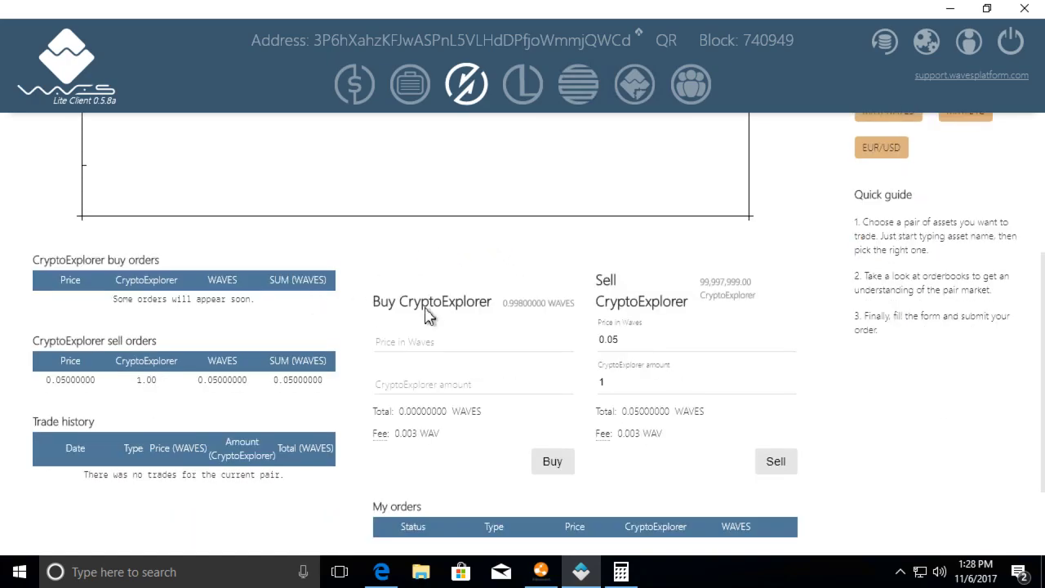
# Enter 100000 CryptoExplorer as the sell amount at 0.05 WAVES, totalling 5,000 WAVES
pyautogui.click(634, 393)
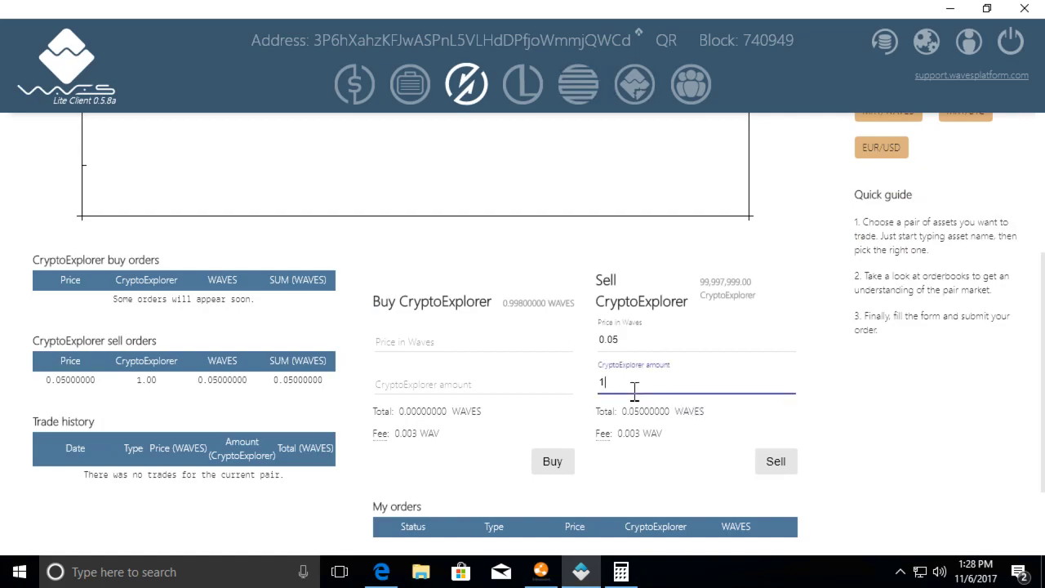
pyautogui.click(627, 339)
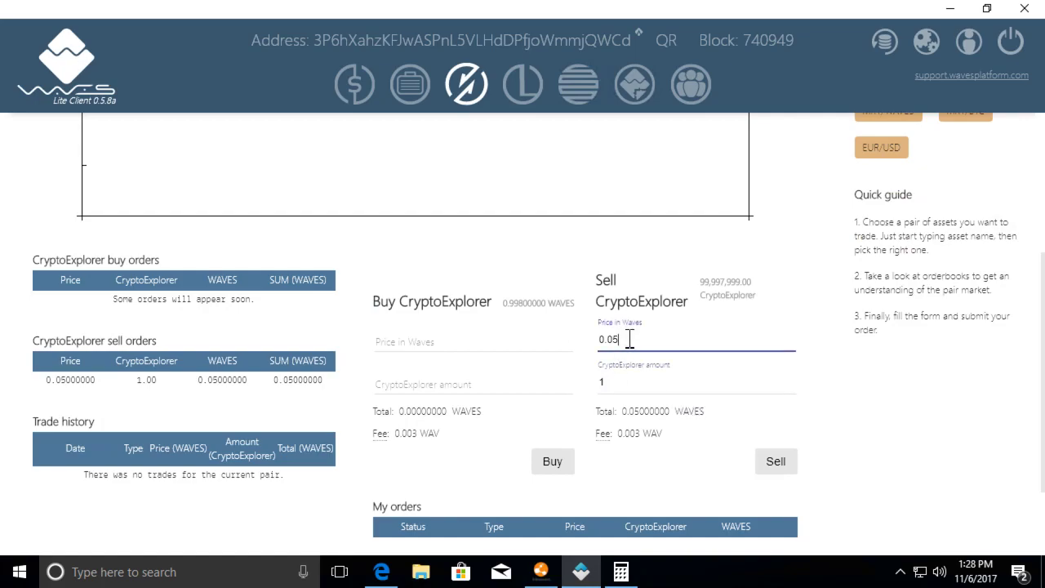
pyautogui.click(638, 392)
pyautogui.write('000')
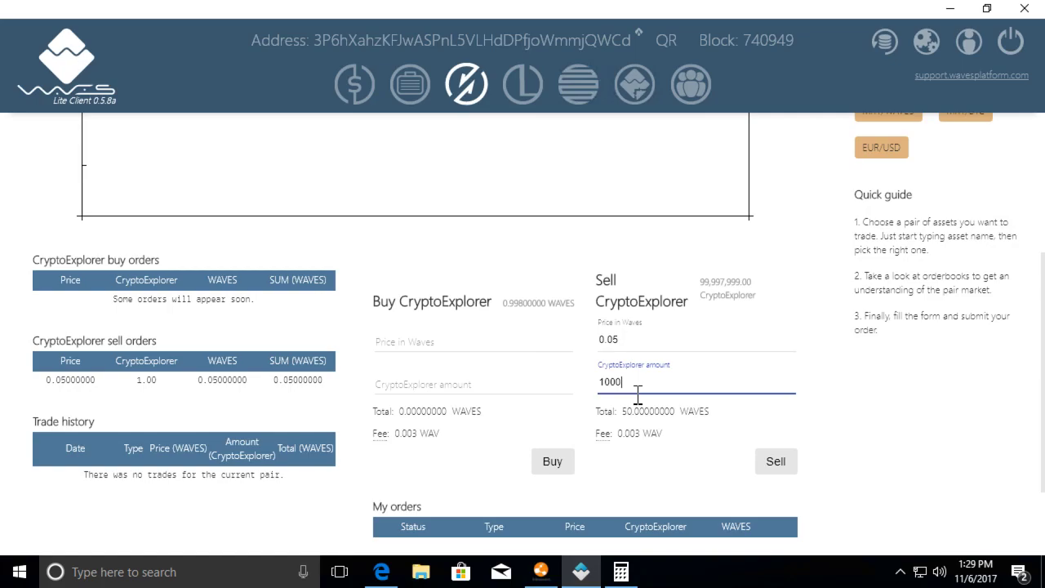
pyautogui.press('BackSpace')
pyautogui.press('BackSpace')
pyautogui.write('000')
pyautogui.moveTo(616, 388); pyautogui.dragTo(610, 389)
pyautogui.scroll(2, 726, 334)
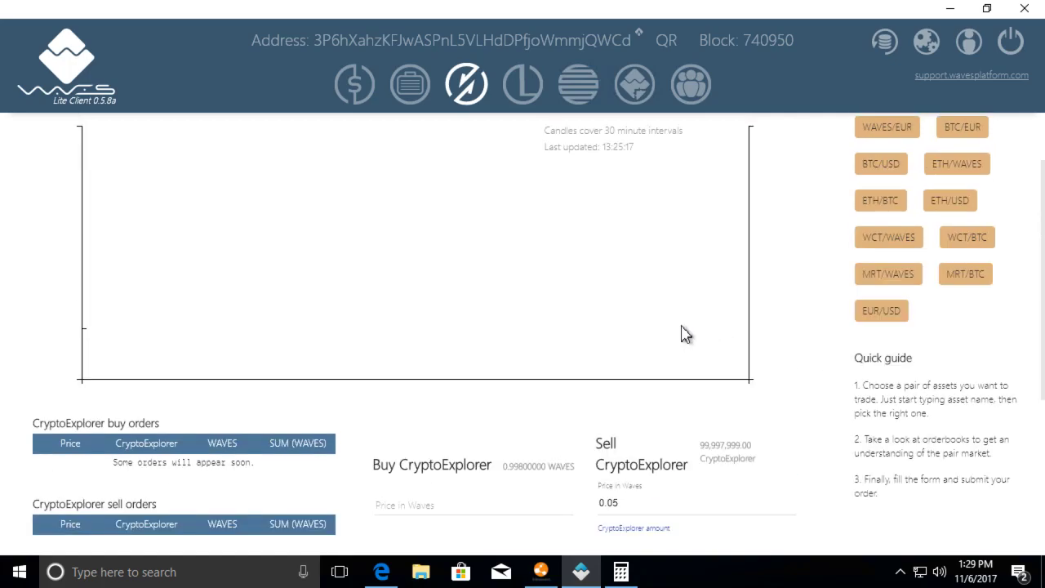
pyautogui.scroll(1, 678, 333)
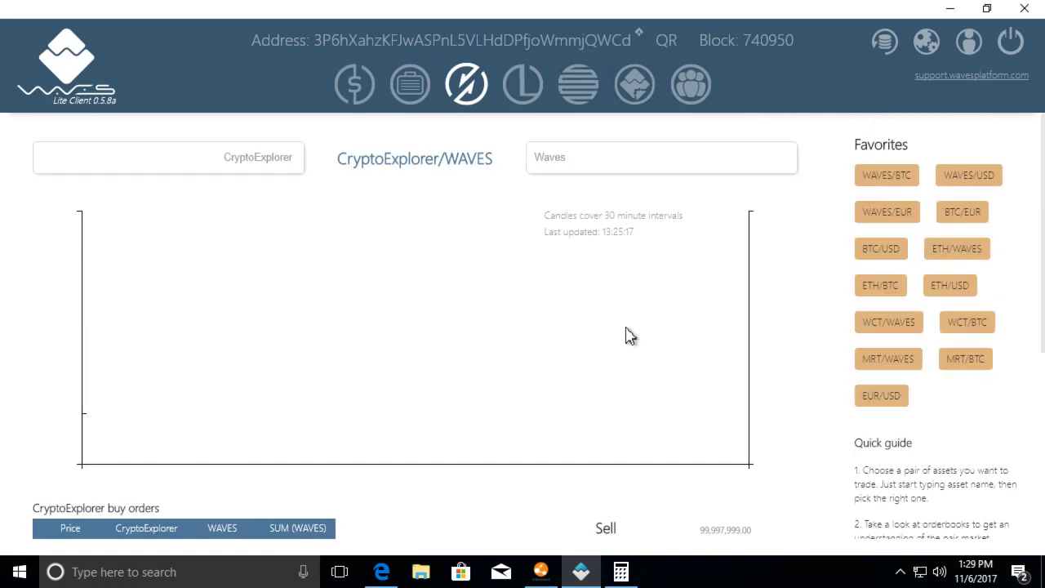
pyautogui.click(588, 161)
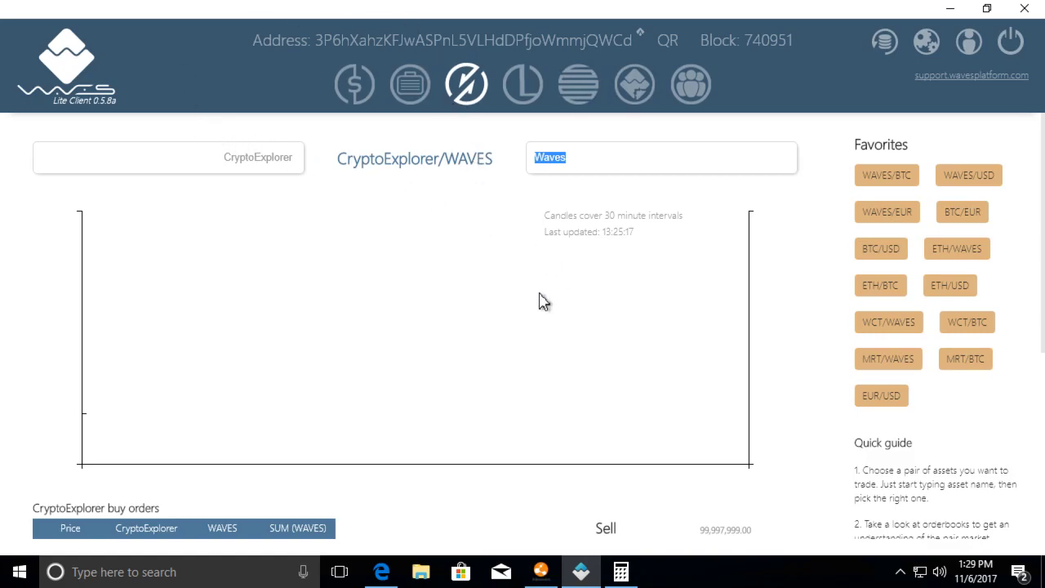
pyautogui.scroll(-4, 253, 396)
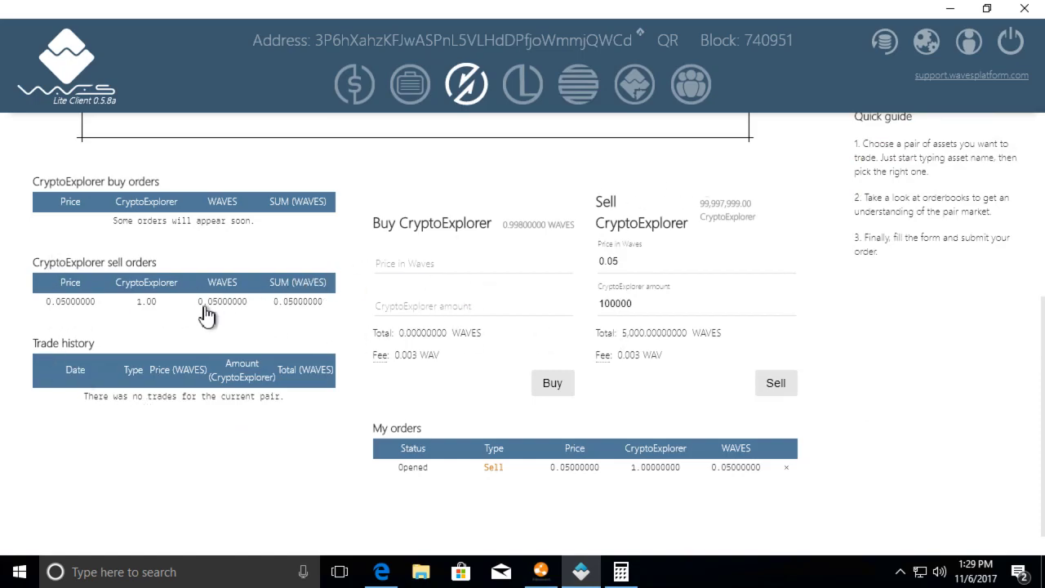
pyautogui.click(640, 262)
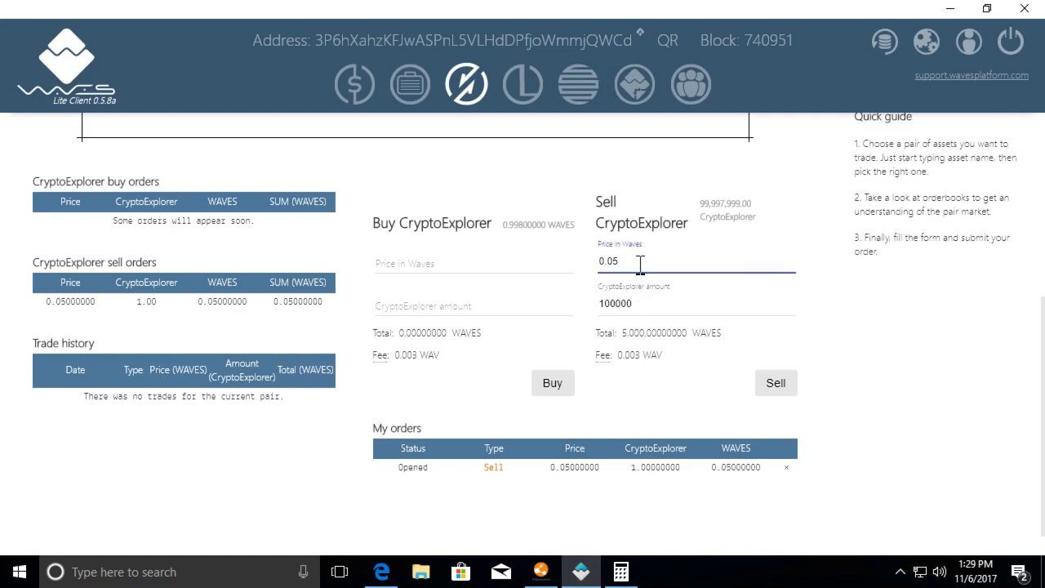
pyautogui.moveTo(641, 262); pyautogui.dragTo(514, 262)
pyautogui.scroll(4, 670, 490)
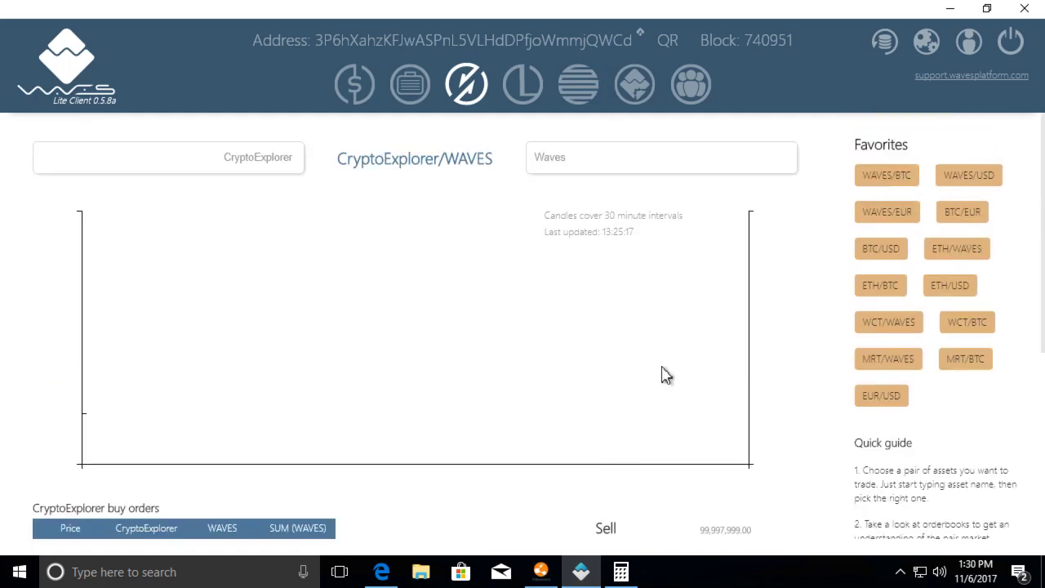
# Replace WAVES with Energon Cube as the pair's second asset by searching 'Energon'
pyautogui.doubleClick(575, 173)
pyautogui.write('BT')
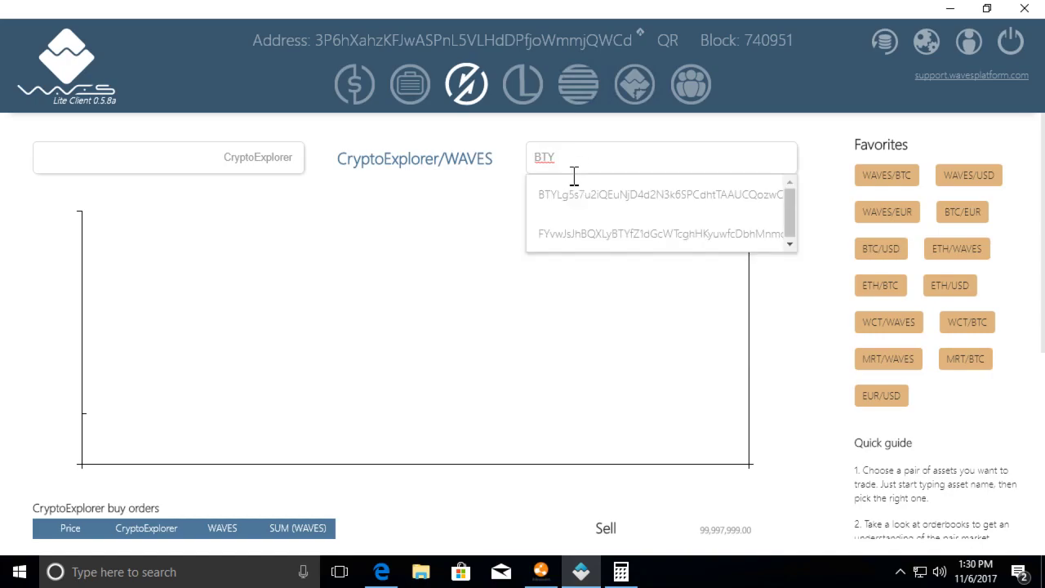
pyautogui.press('BackSpace')
pyautogui.write('it')
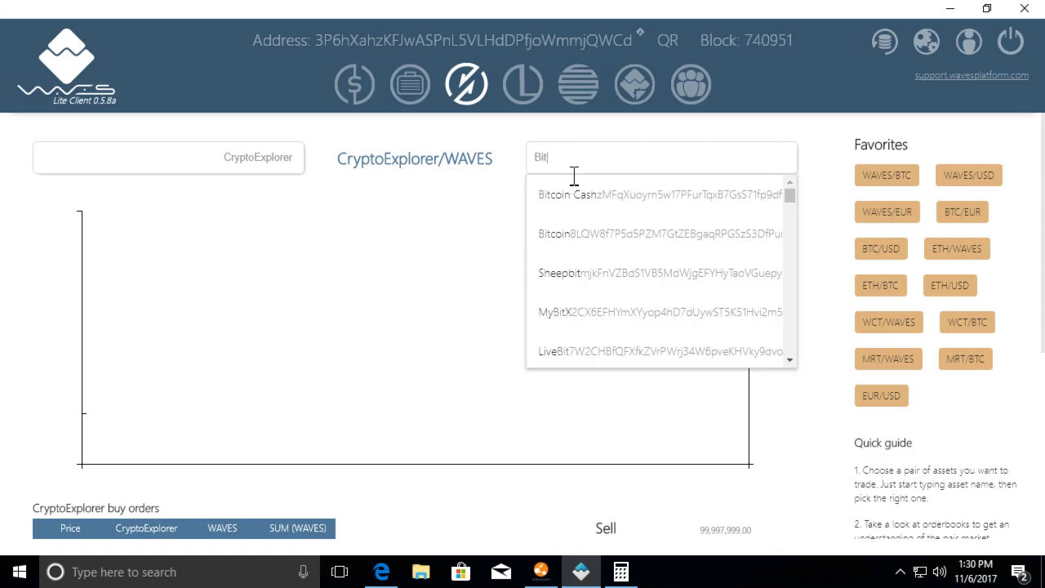
pyautogui.scroll(-4, 593, 301)
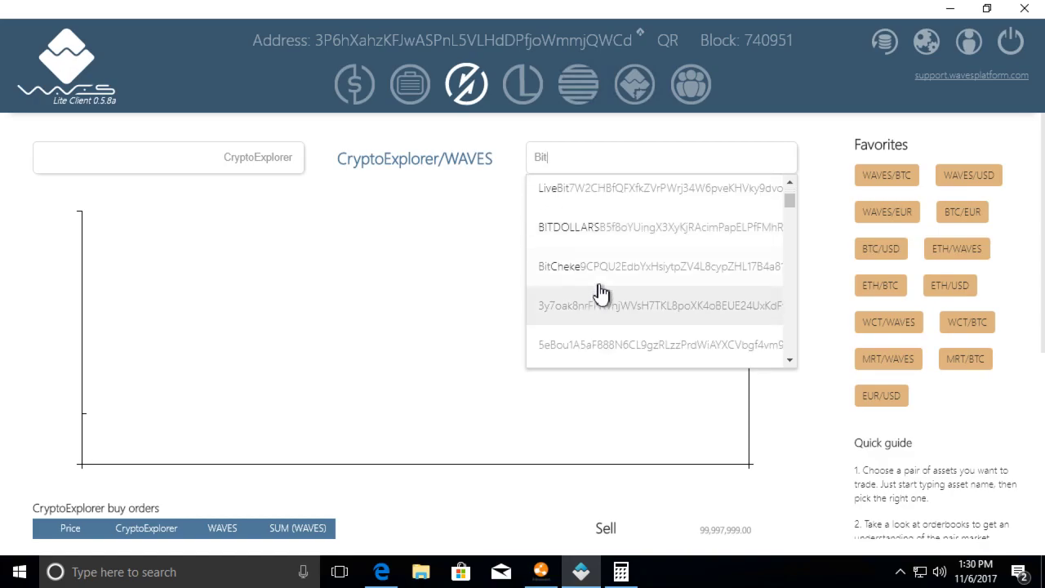
pyautogui.click(462, 210)
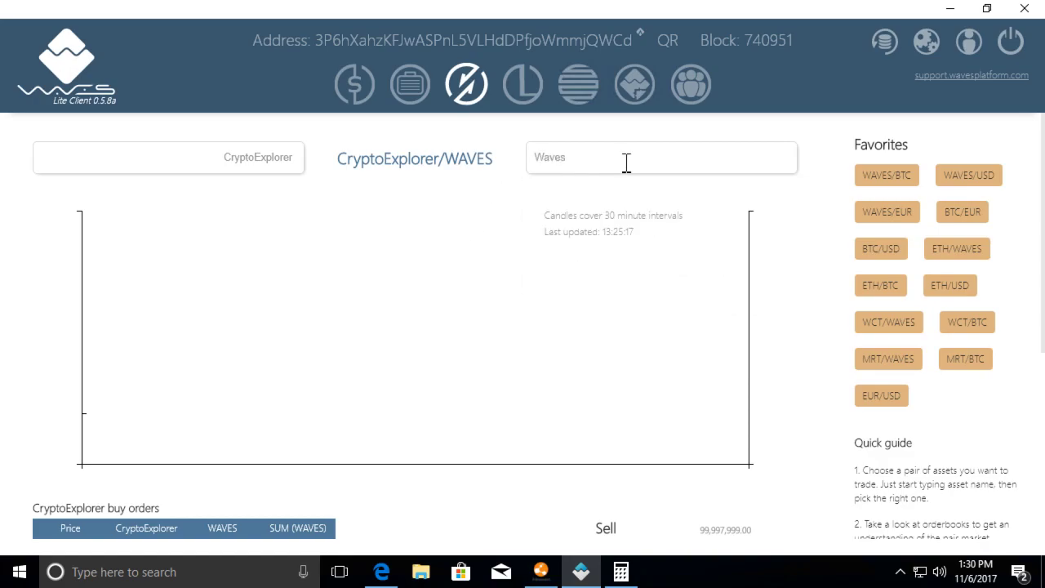
pyautogui.click(625, 161)
pyautogui.write('Energ')
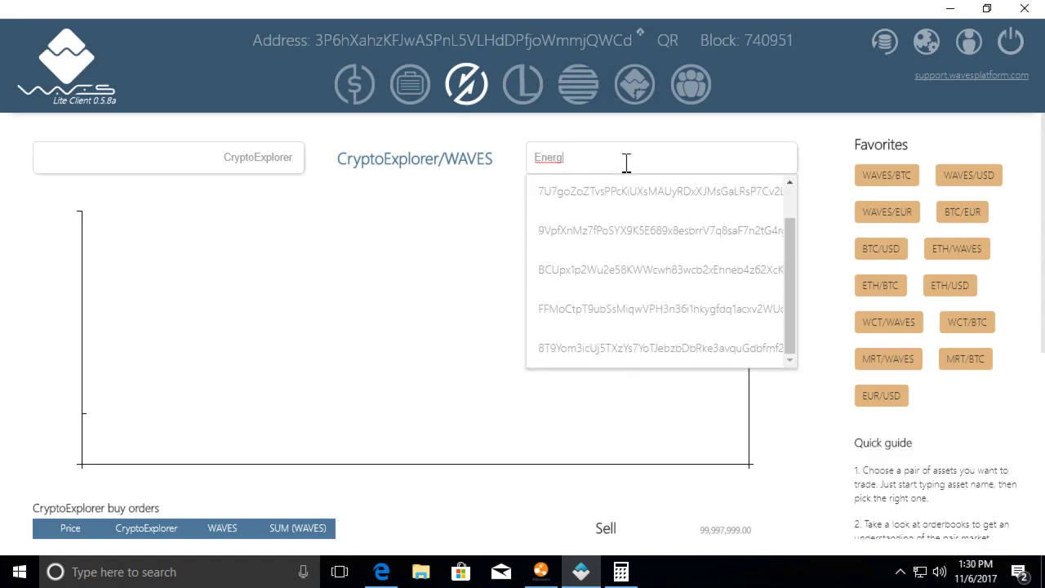
pyautogui.write('o')
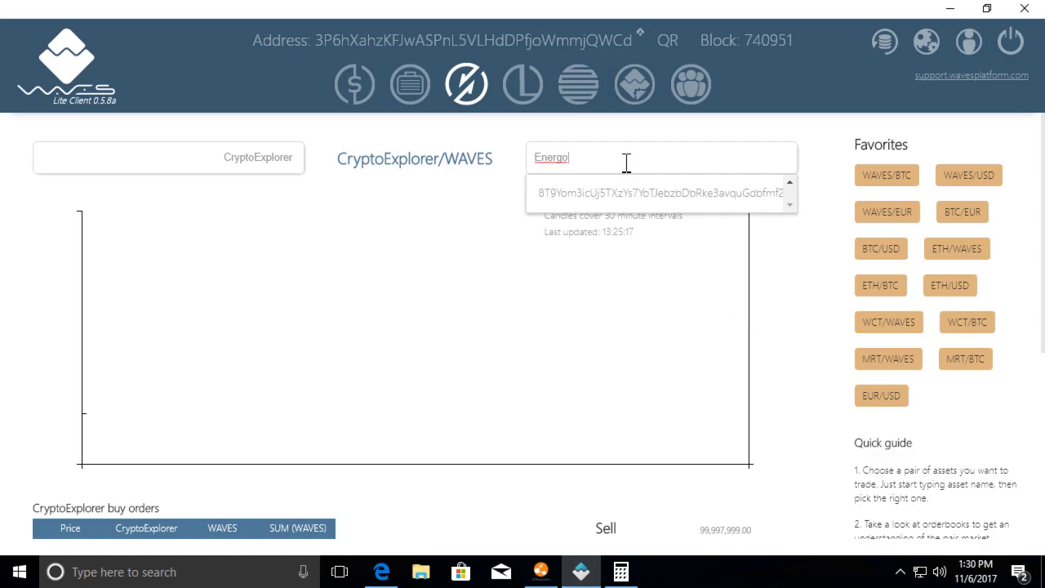
pyautogui.write('nCu')
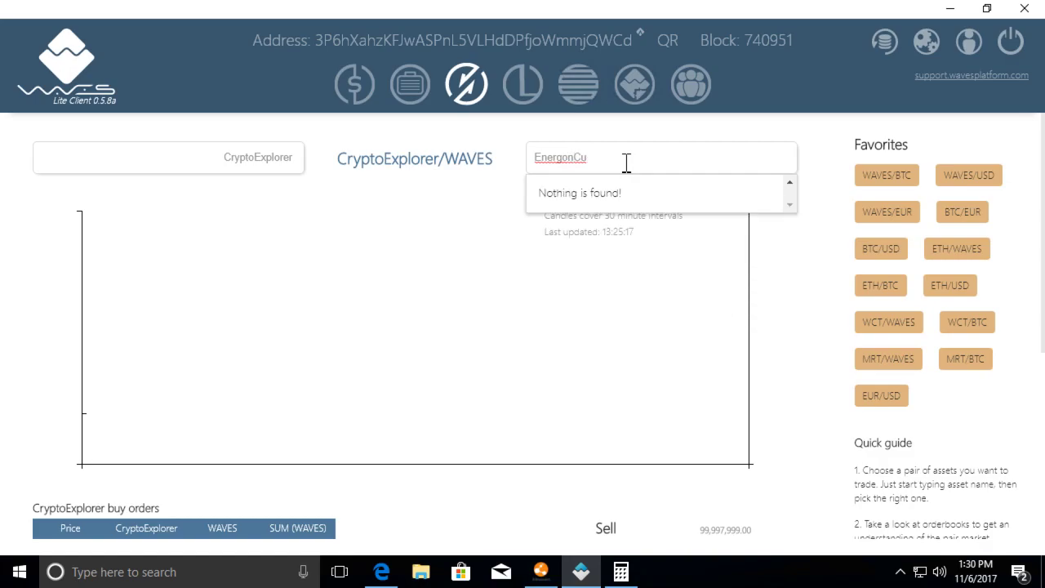
pyautogui.press('BackSpace')
pyautogui.press('BackSpace')
pyautogui.click(646, 204)
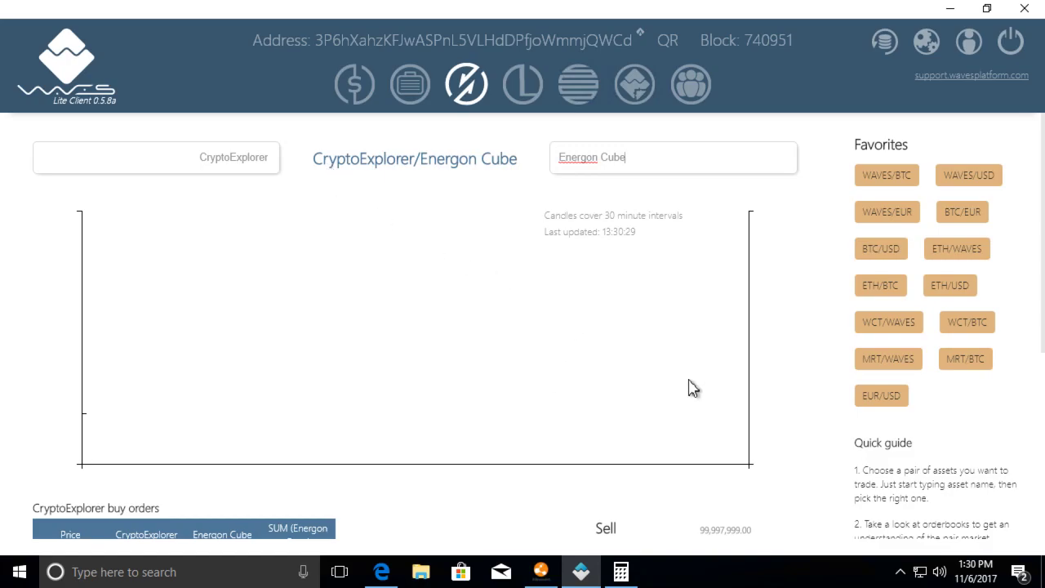
pyautogui.scroll(-2, 702, 433)
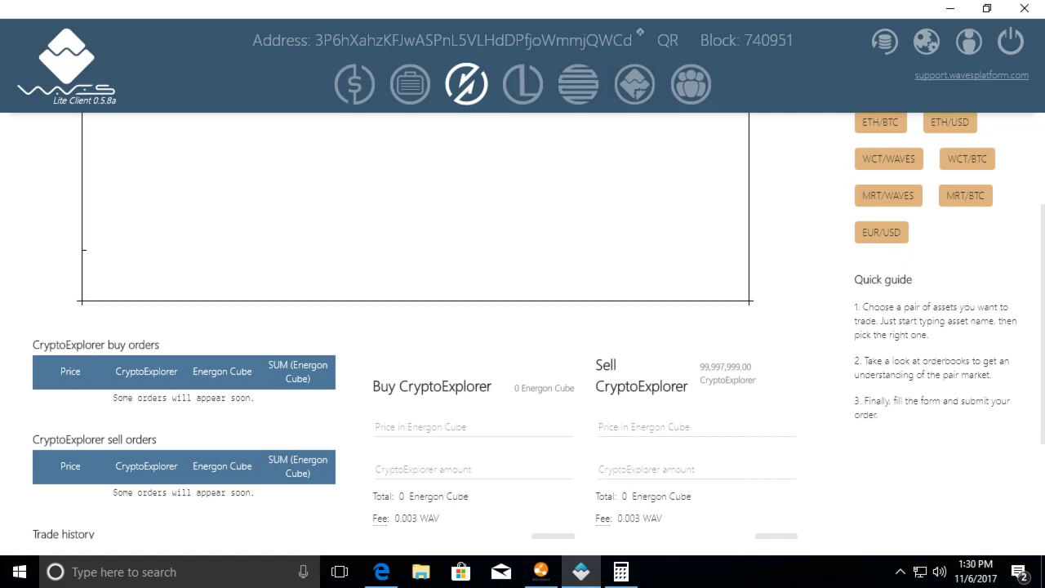
pyautogui.scroll(2, 653, 417)
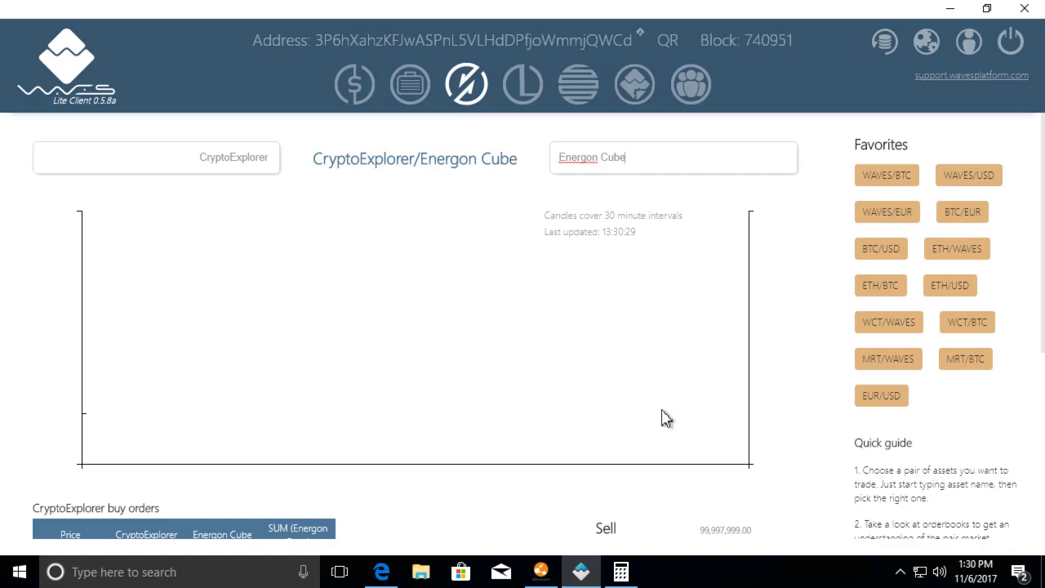
pyautogui.scroll(-2, 662, 419)
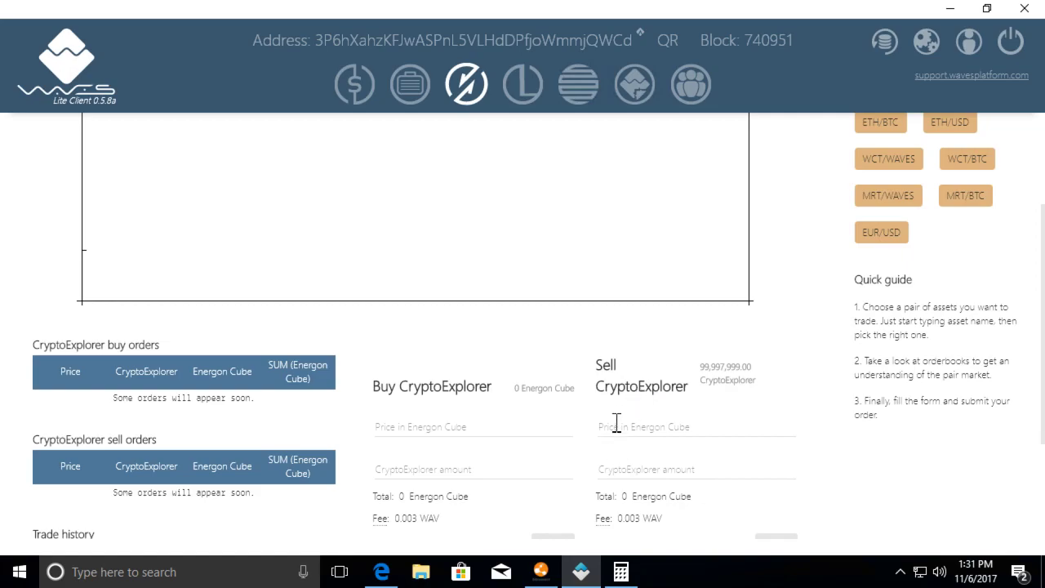
pyautogui.scroll(2, 618, 412)
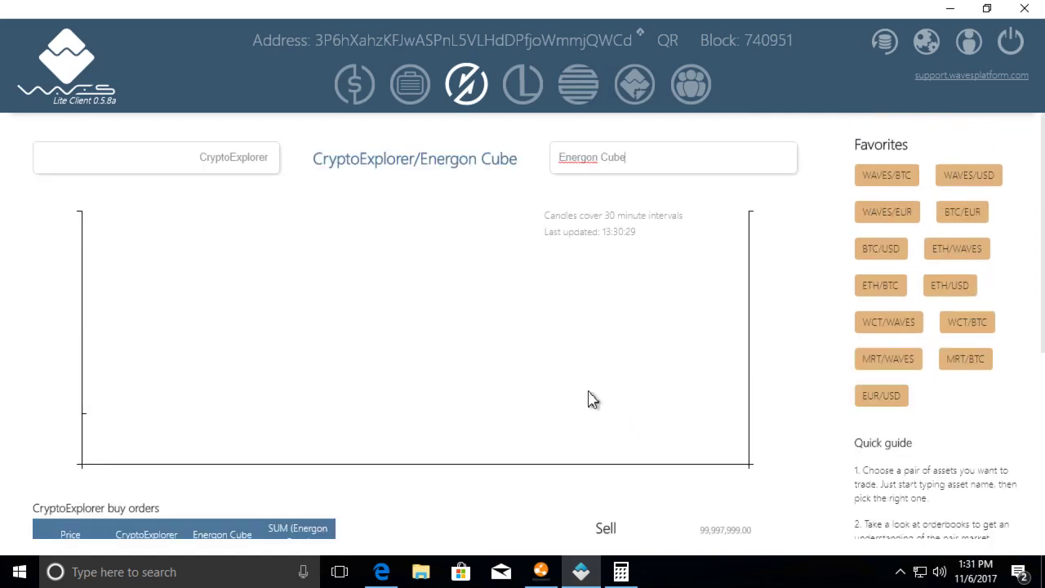
pyautogui.click(642, 169)
pyautogui.scroll(-2, 612, 357)
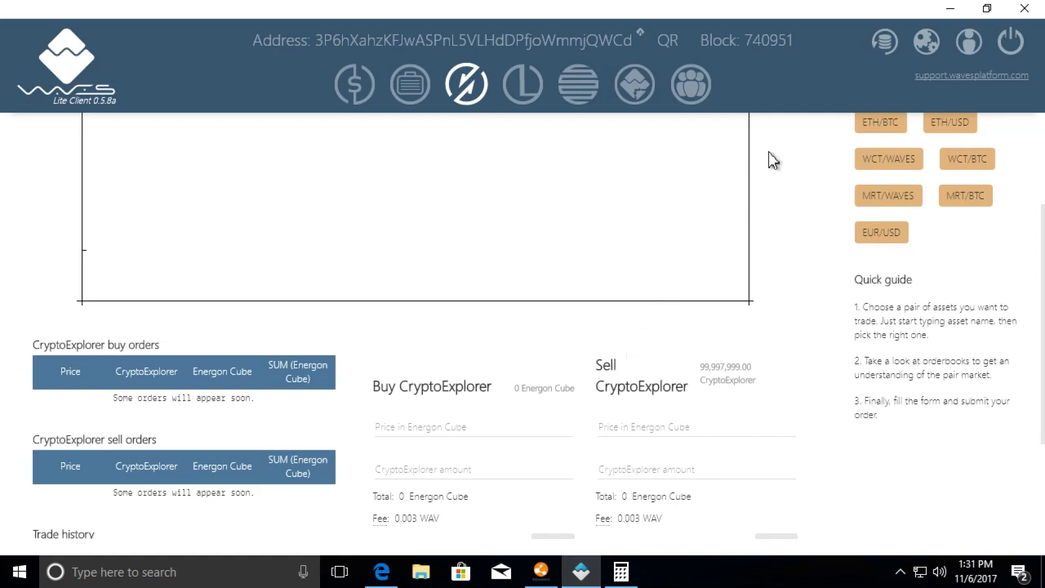
pyautogui.scroll(2, 796, 239)
pyautogui.scroll(-3, 650, 416)
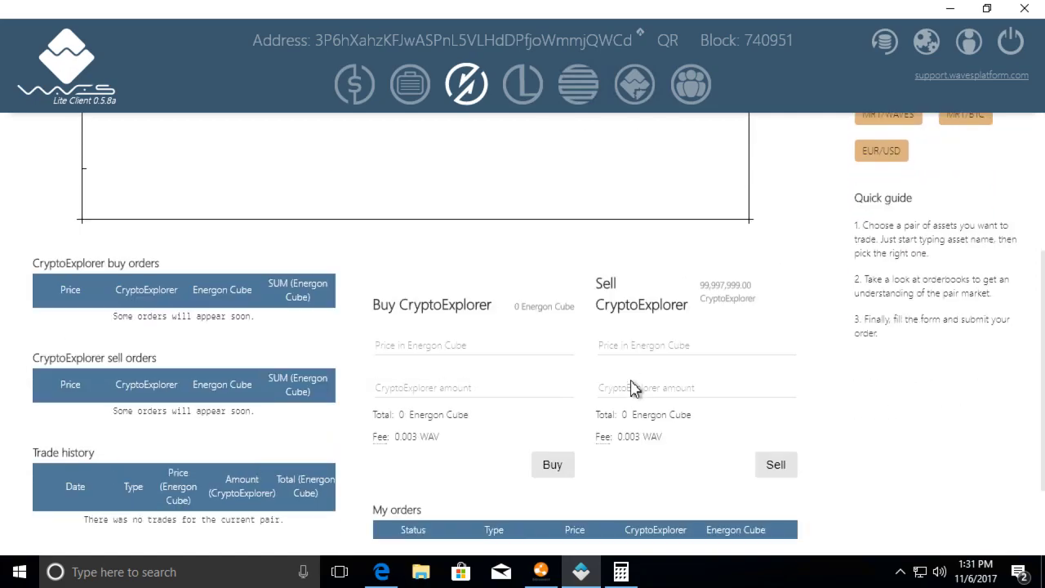